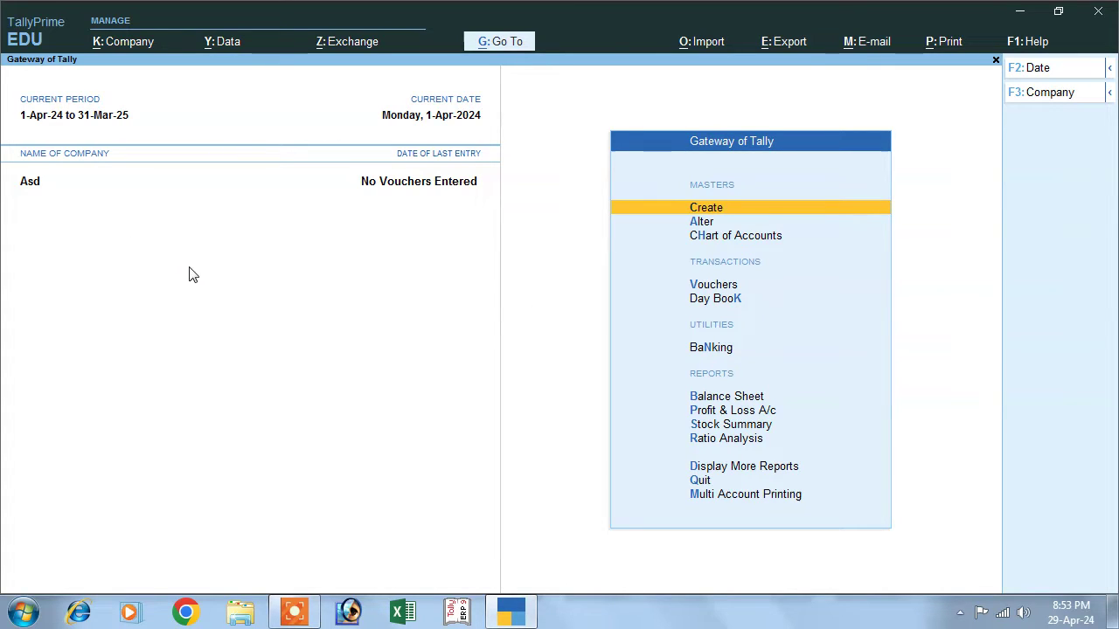
Enable separate Actual and Billed Quantity columns in invoices in the company features and continue to the GST details.
key("F11")
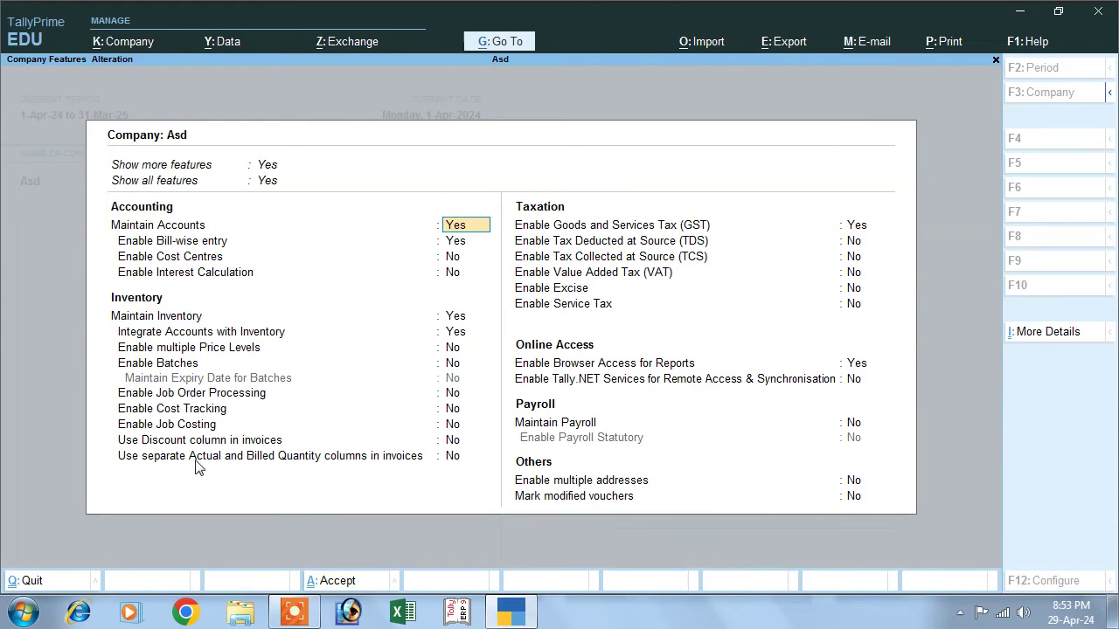
left_click(138, 464)
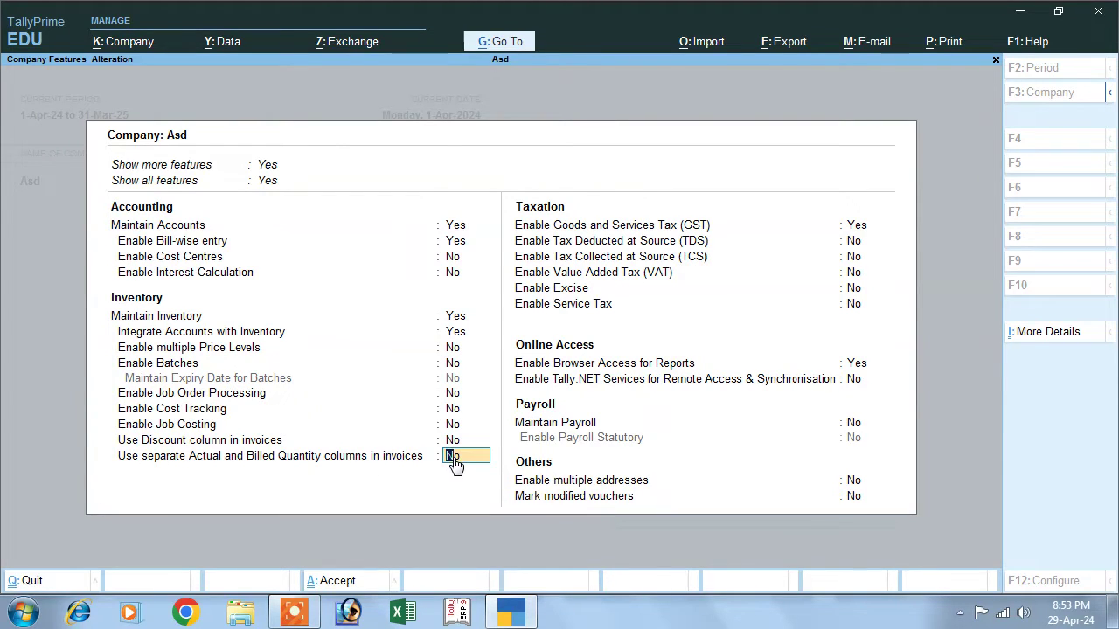
type("y")
key("Return")
key("Return")
key("Return")
key("Return")
key("Return")
key("Return")
key("Return")
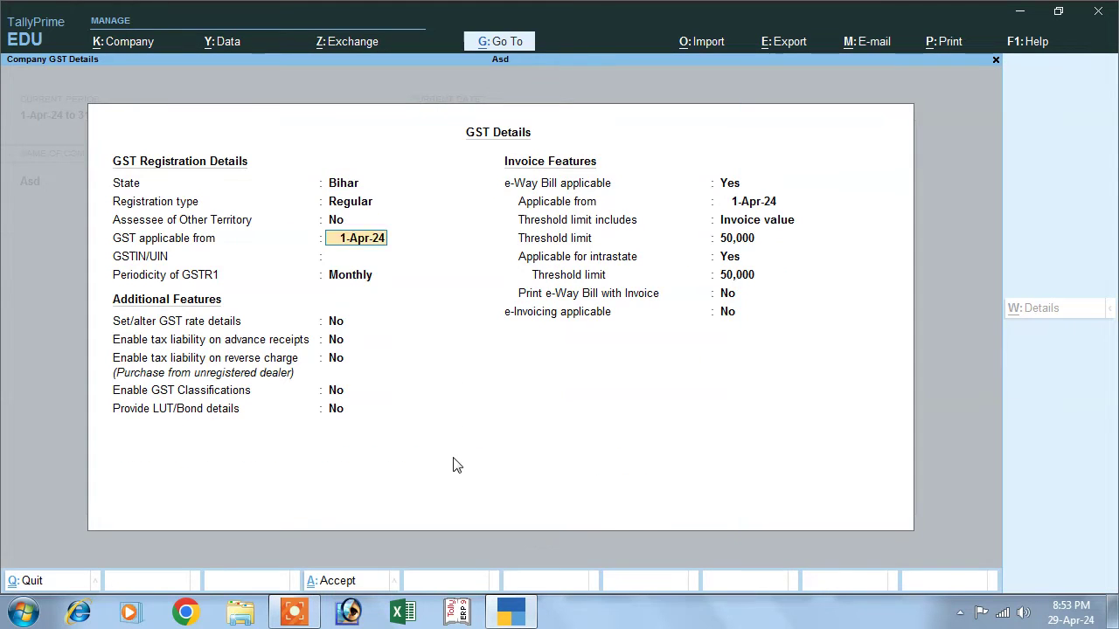
Accept the existing company GST details and save the company features.
key("Return")
key("Return")
key("Return")
key("Return")
key("Return")
key("Return")
key("Return")
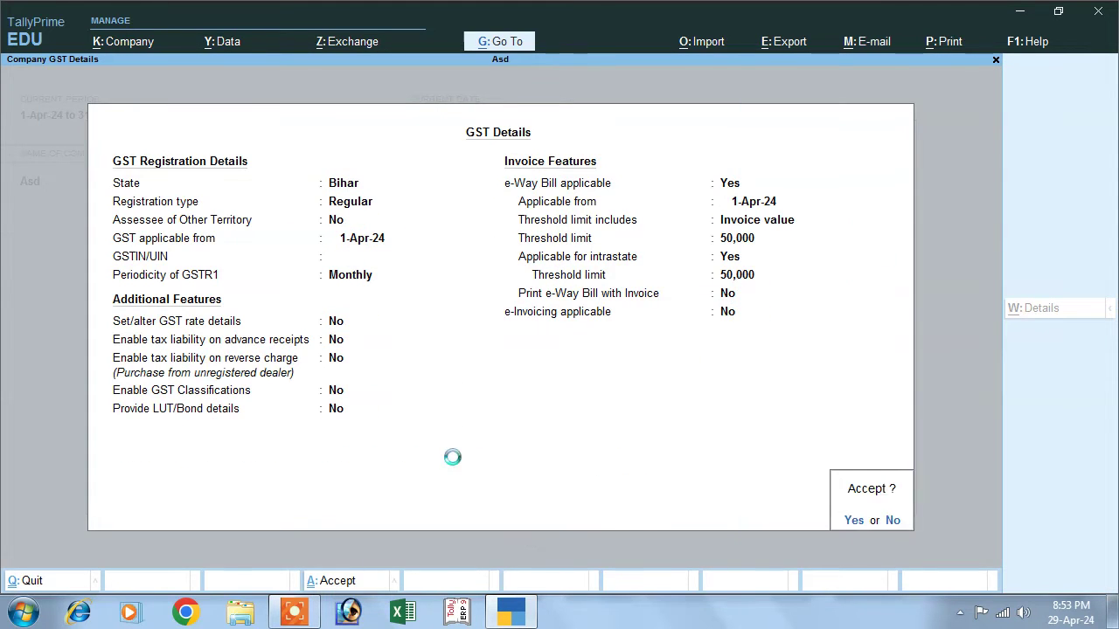
key("y")
key("Return")
key("Return")
key("Return")
key("y")
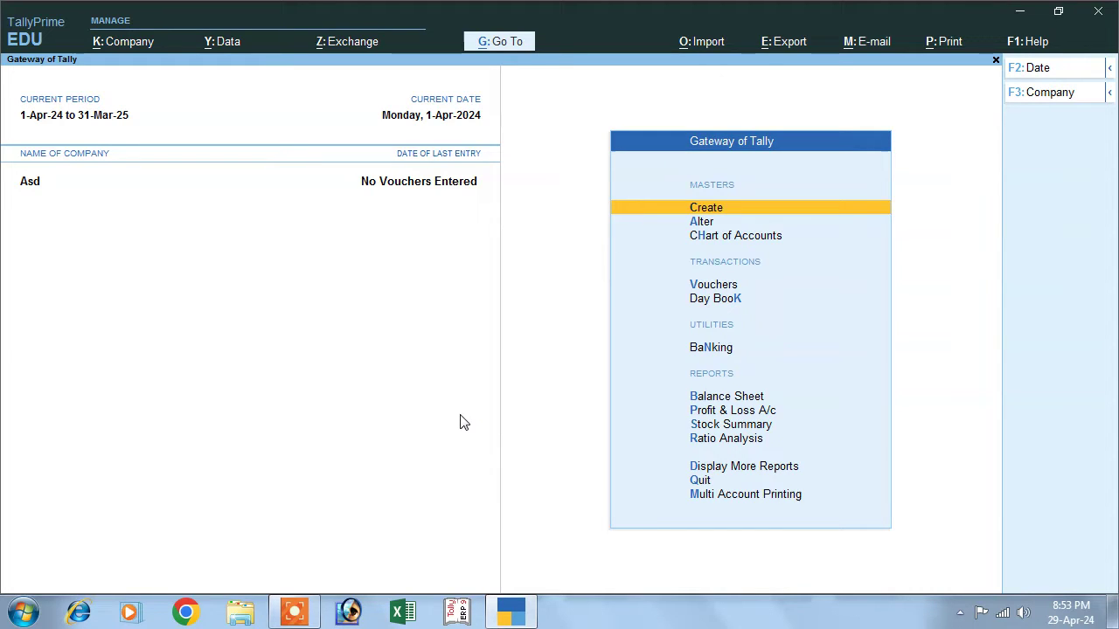
Start a purchase voucher with supplier invoice number 0111 dated 1-Apr-24.
left_click(708, 285)
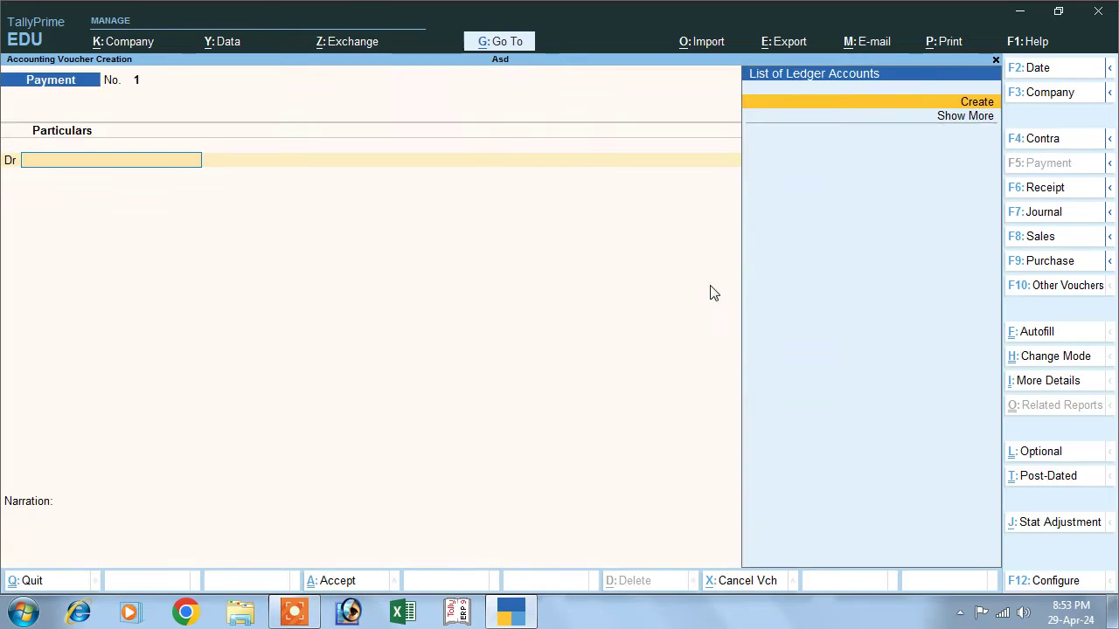
left_click(1020, 264)
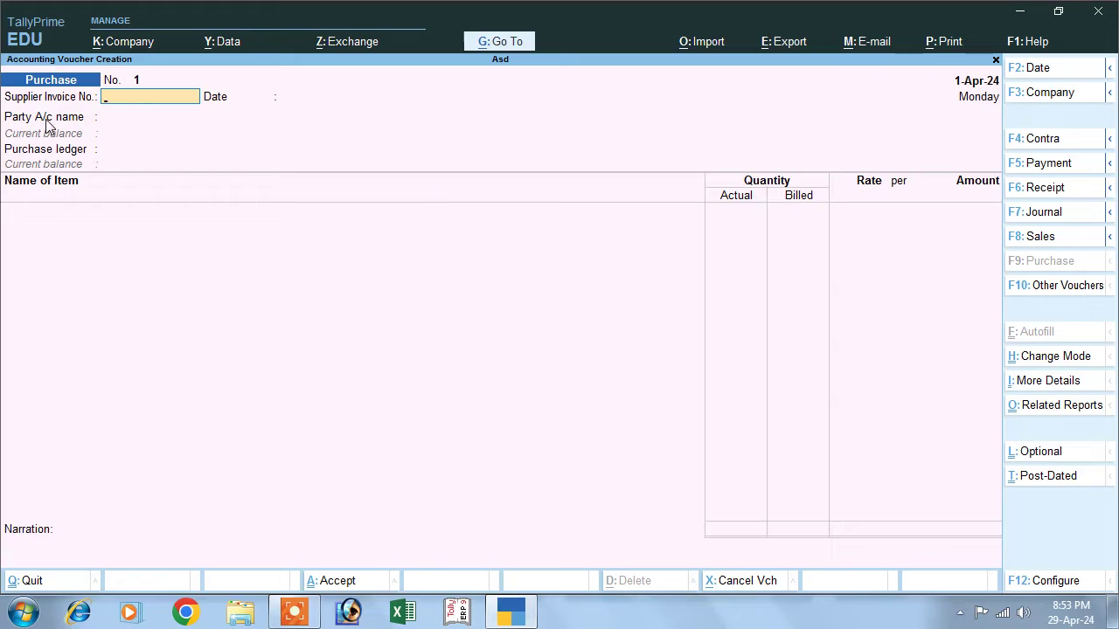
type("0111")
key("Return")
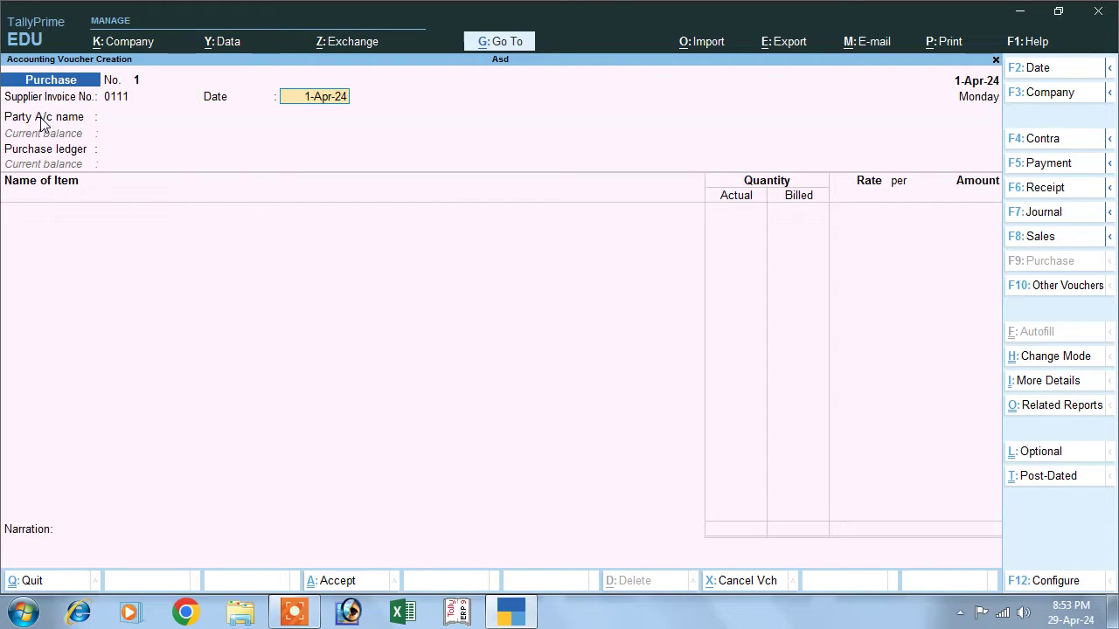
key("Return")
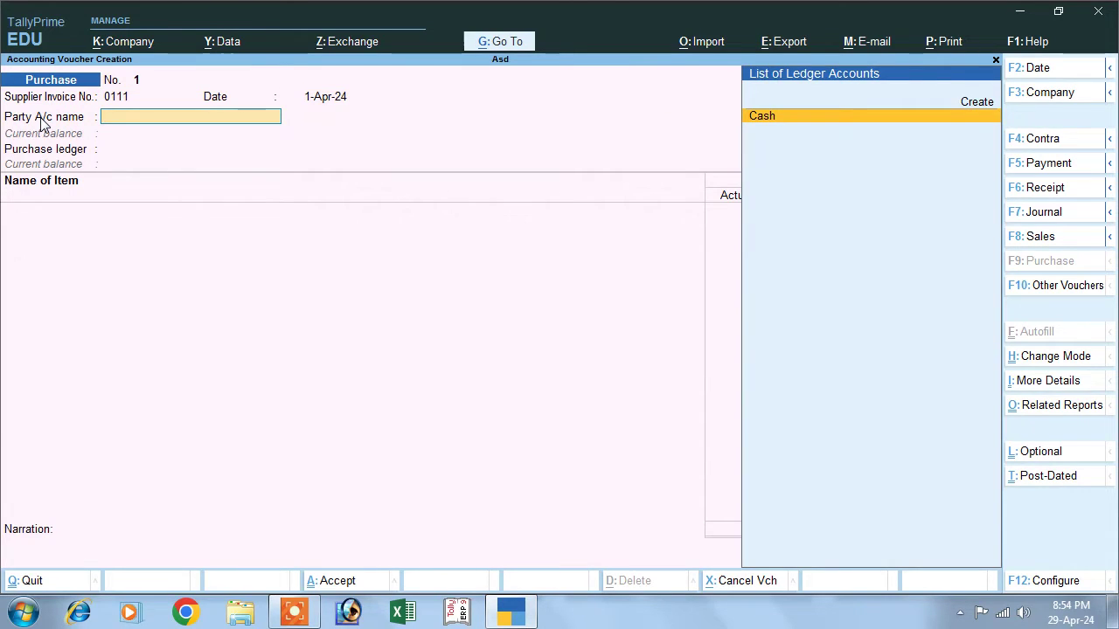
Choose Cash as the voucher's party account and accept its default party details.
key("Return")
key("Return")
key("Return")
key("Return")
key("Return")
key("Return")
key("Return")
key("Return")
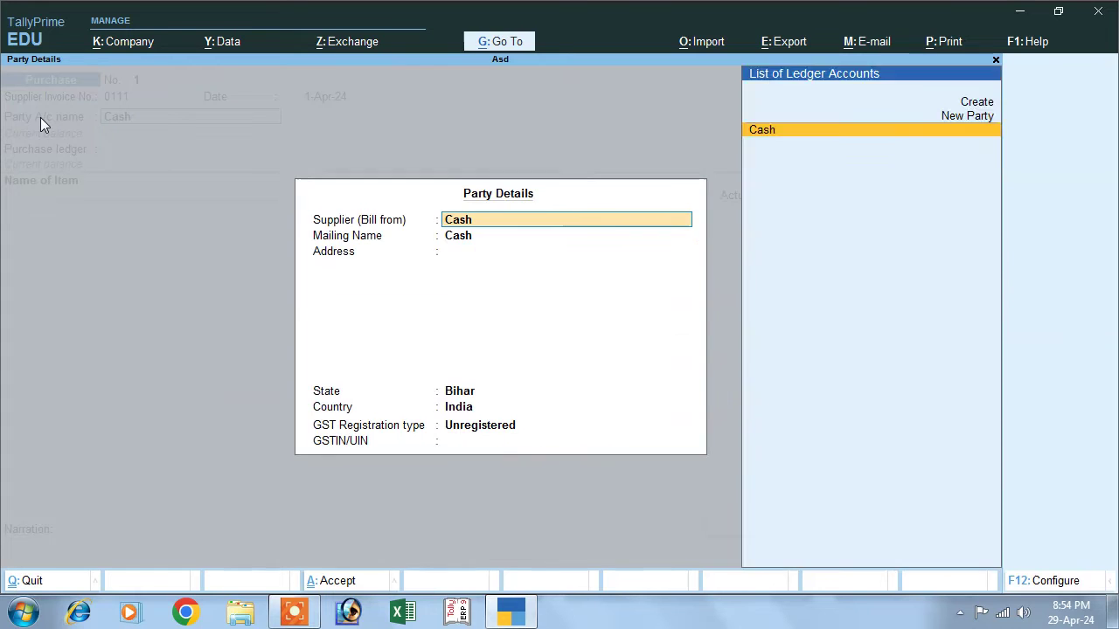
key("Return")
key("Return")
key("Return")
key("Return")
key("Return")
Create a new purchase ledger named Purchase under the Purchase Accounts group.
key("alt+c")
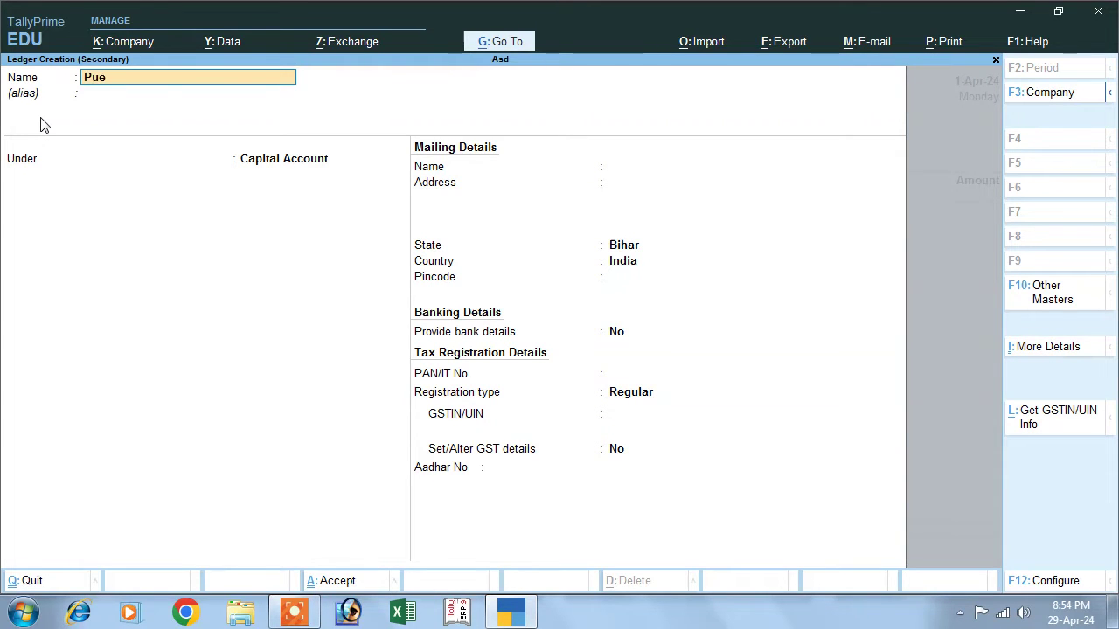
type("Puechase")
key("Return")
key("Return")
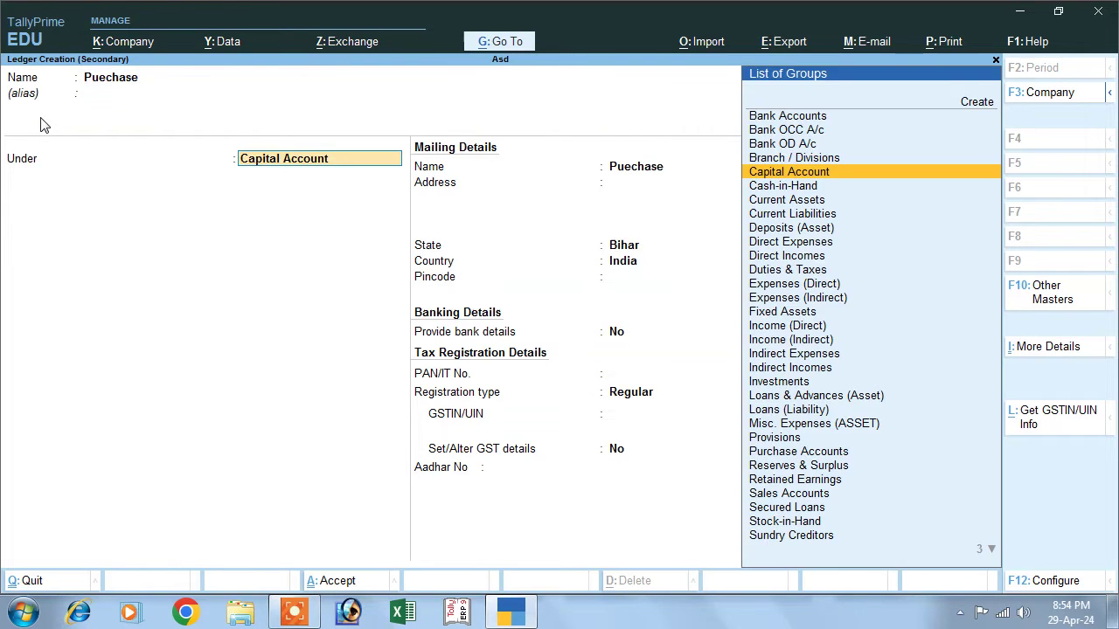
key("BackSpace")
key("BackSpace")
type("Purchase")
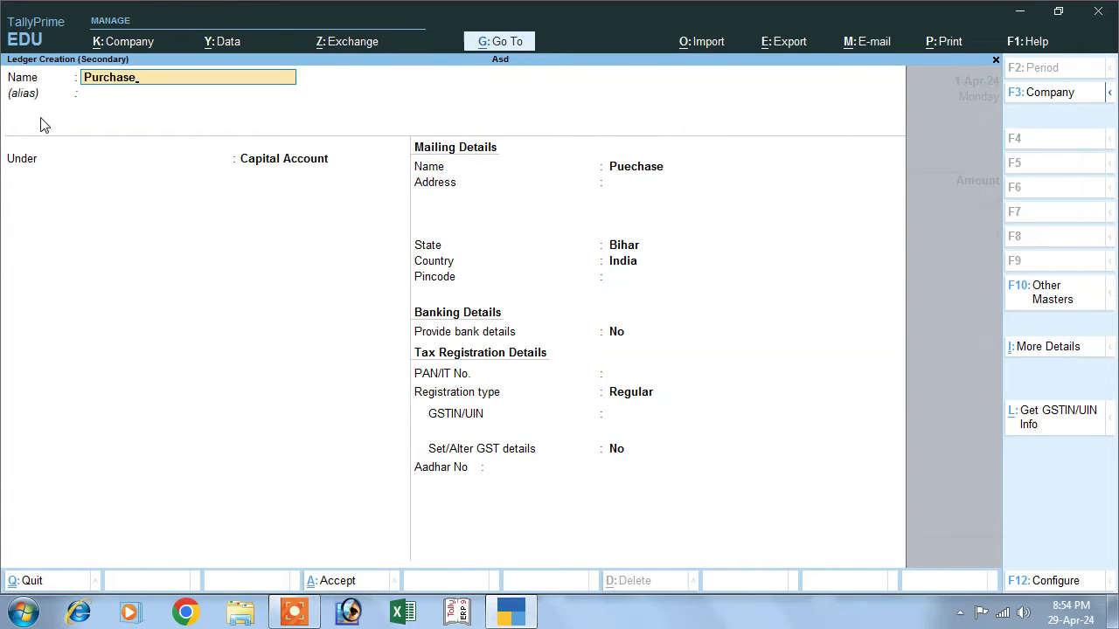
key("Return")
key("Return")
type("P")
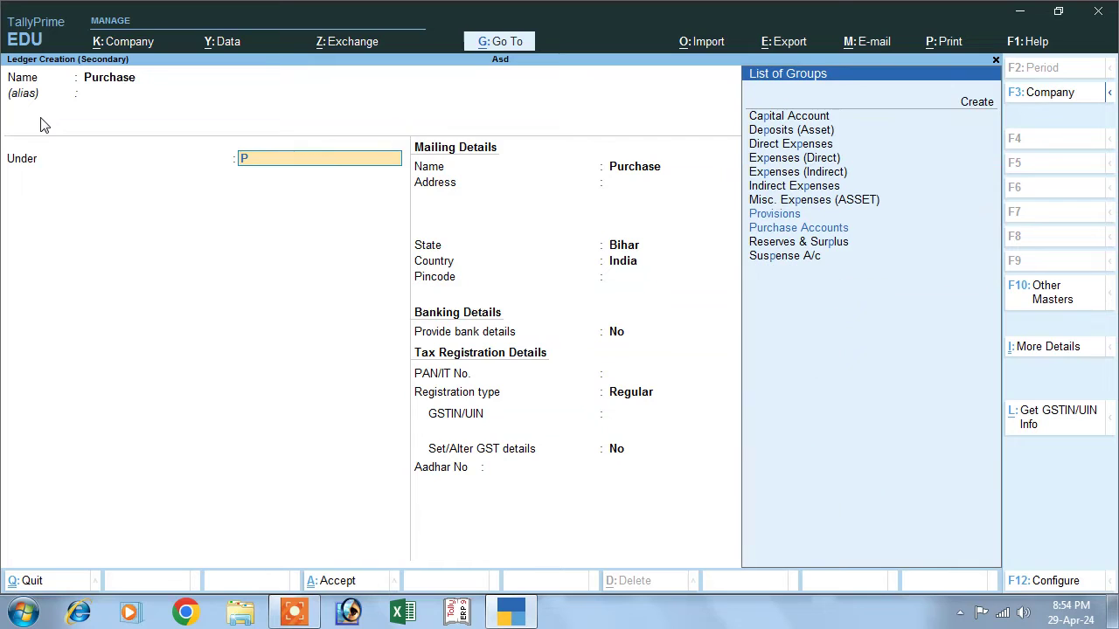
key("Down")
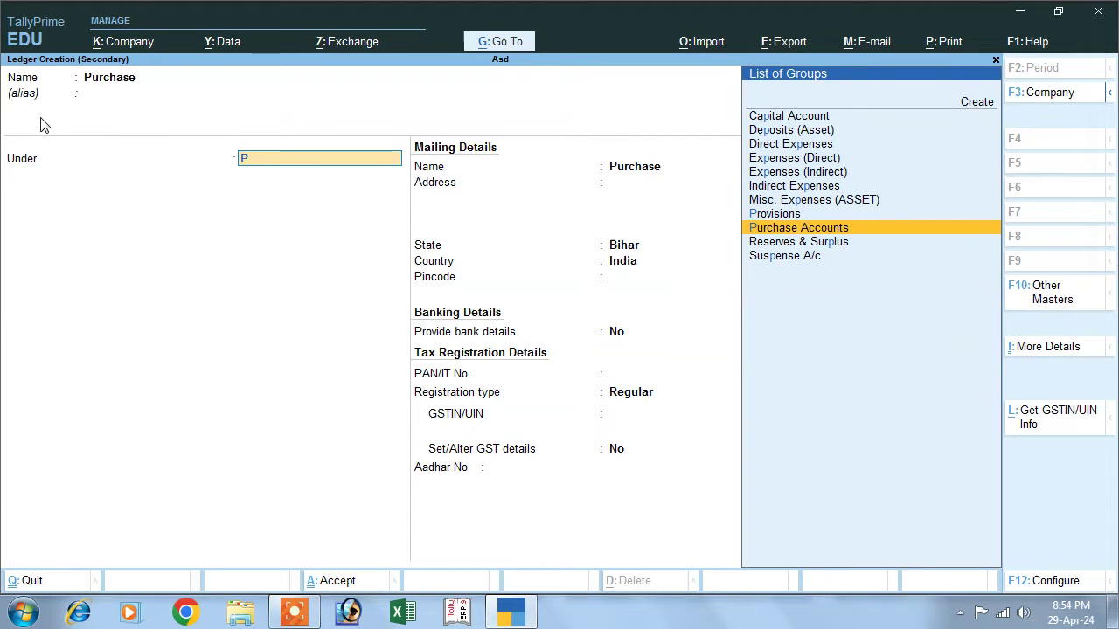
key("Return")
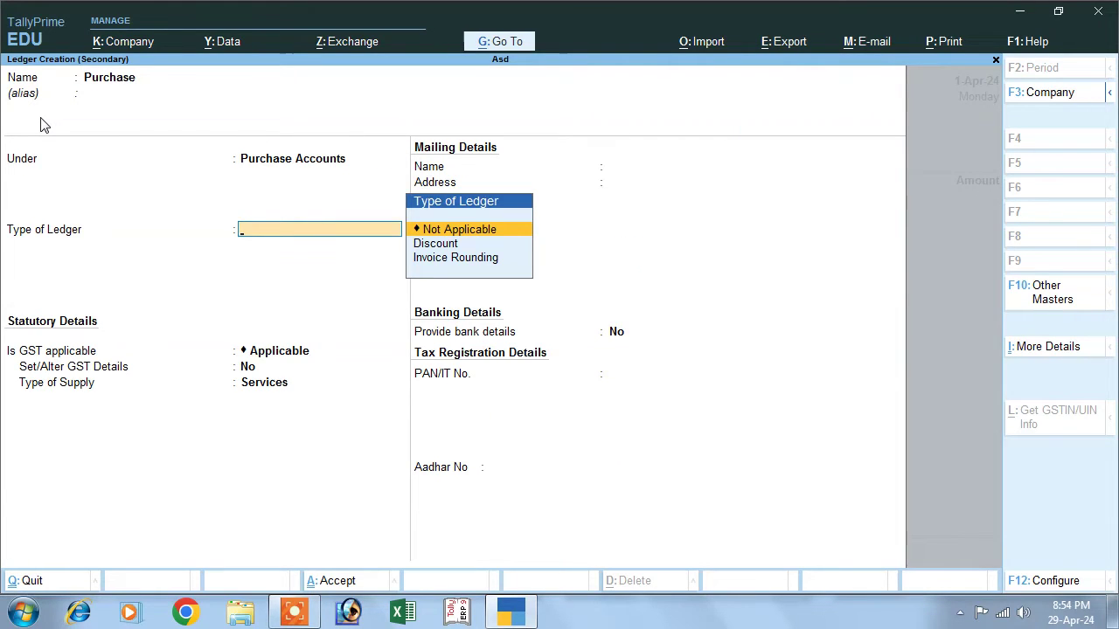
Keep the ledger type Not Applicable and GST Applicable, set the type of supply to Goods, and save the ledger.
key("Return")
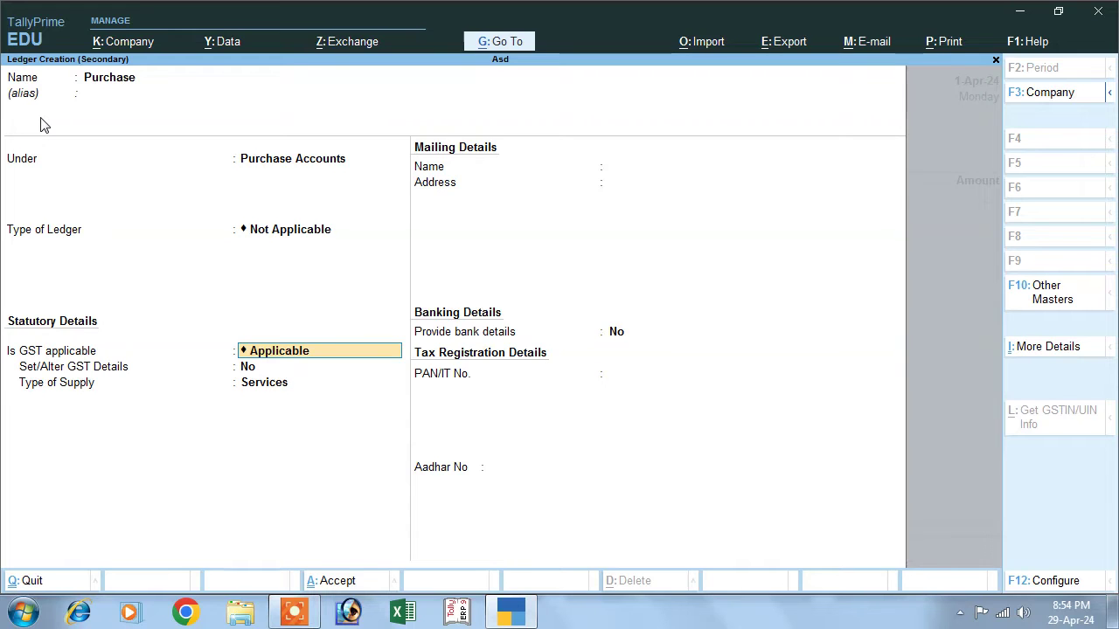
key("Return")
key("Return")
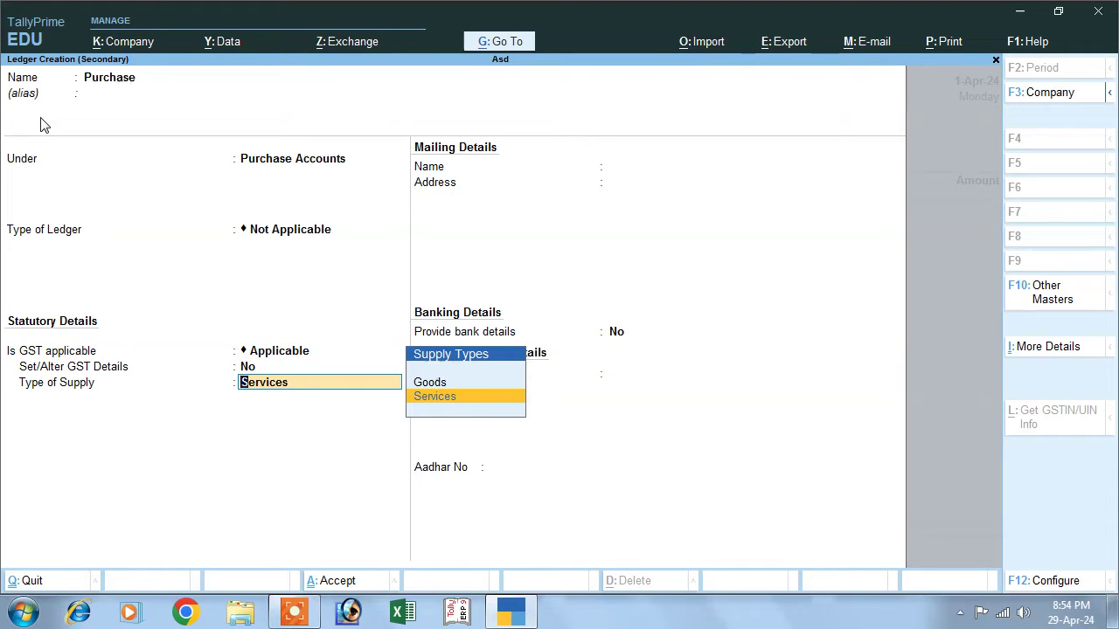
key("Up")
key("Return")
key("Return")
key("Return")
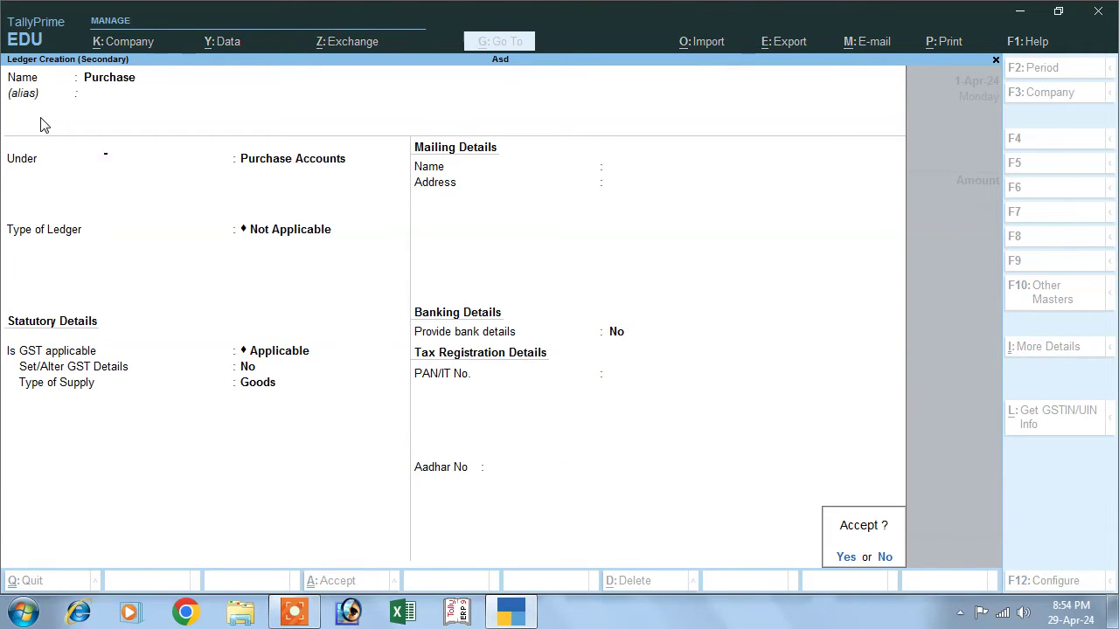
key("Return")
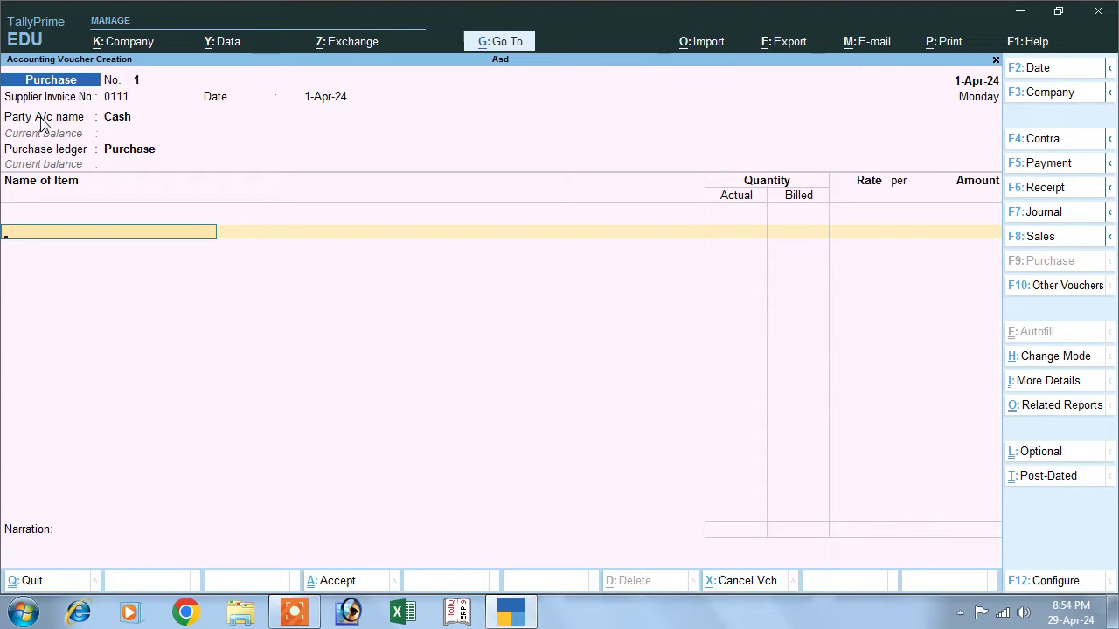
Create a stock item named Rin under Primary with no category for the voucher's first item line.
key("alt+c")
type("R")
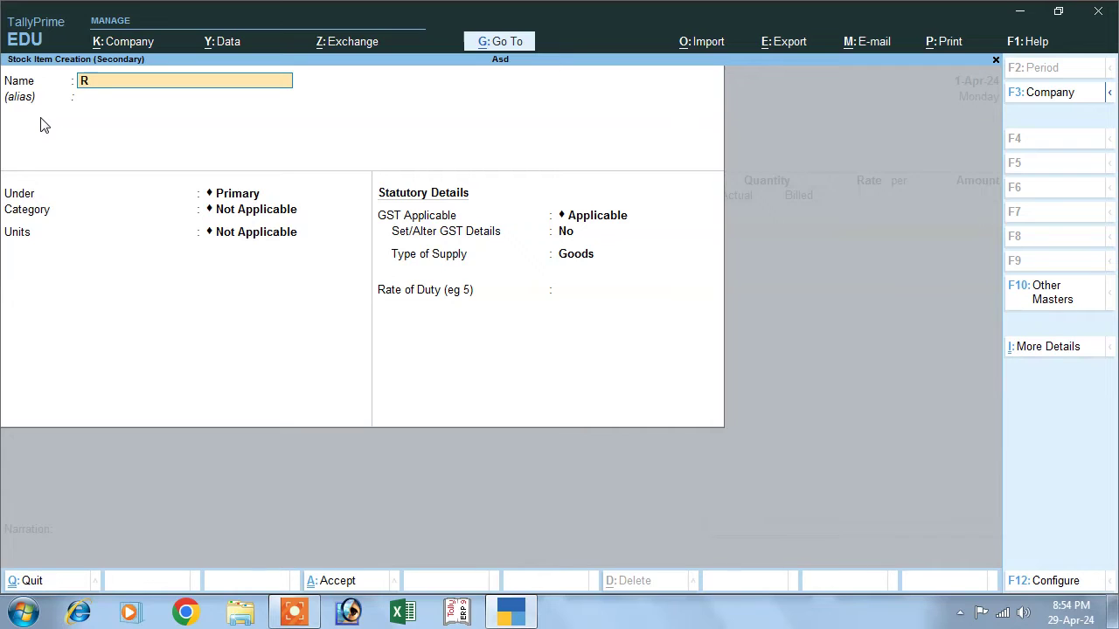
type("in")
key("Return")
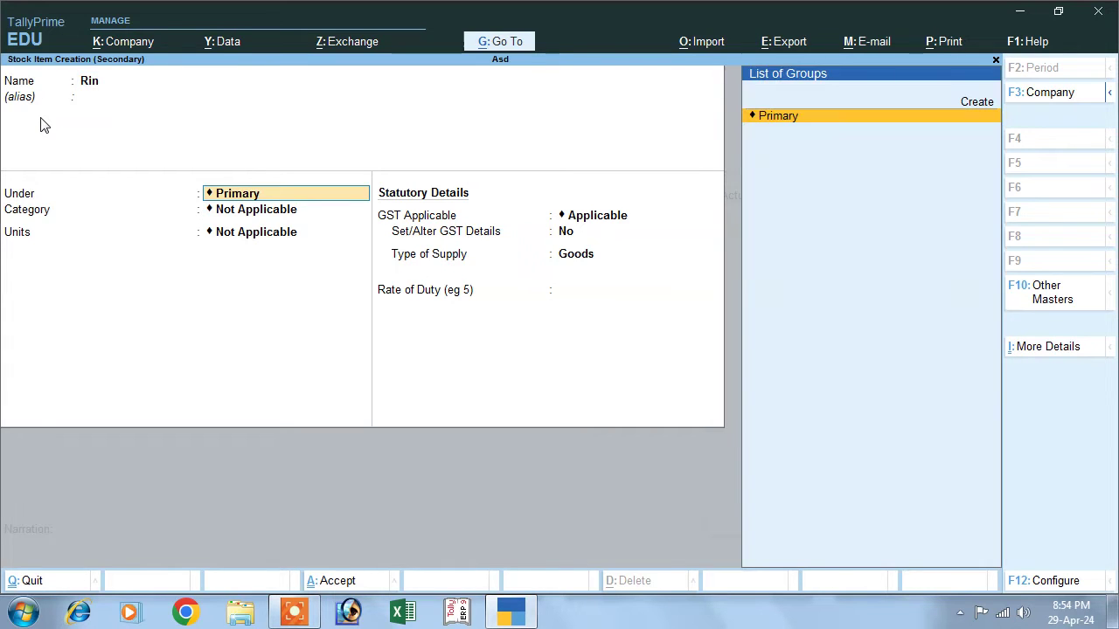
key("Return")
key("Return")
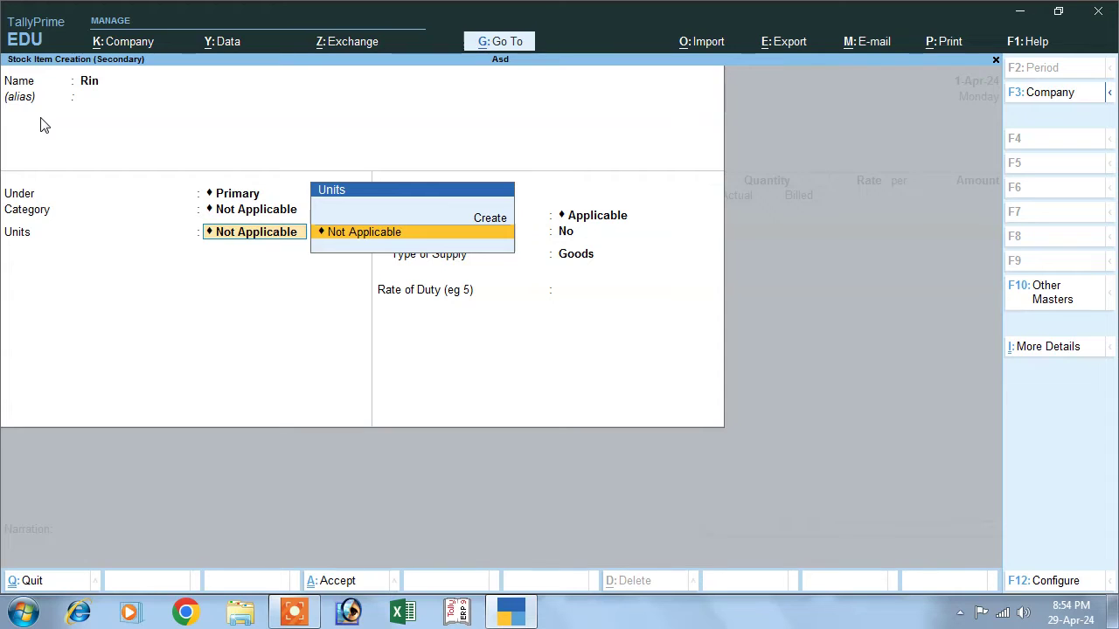
Create a simple unit for the item with symbol pcs, formal name Pieces, UQC PCS-PIECES and 0 decimal places.
key("Up")
key("Return")
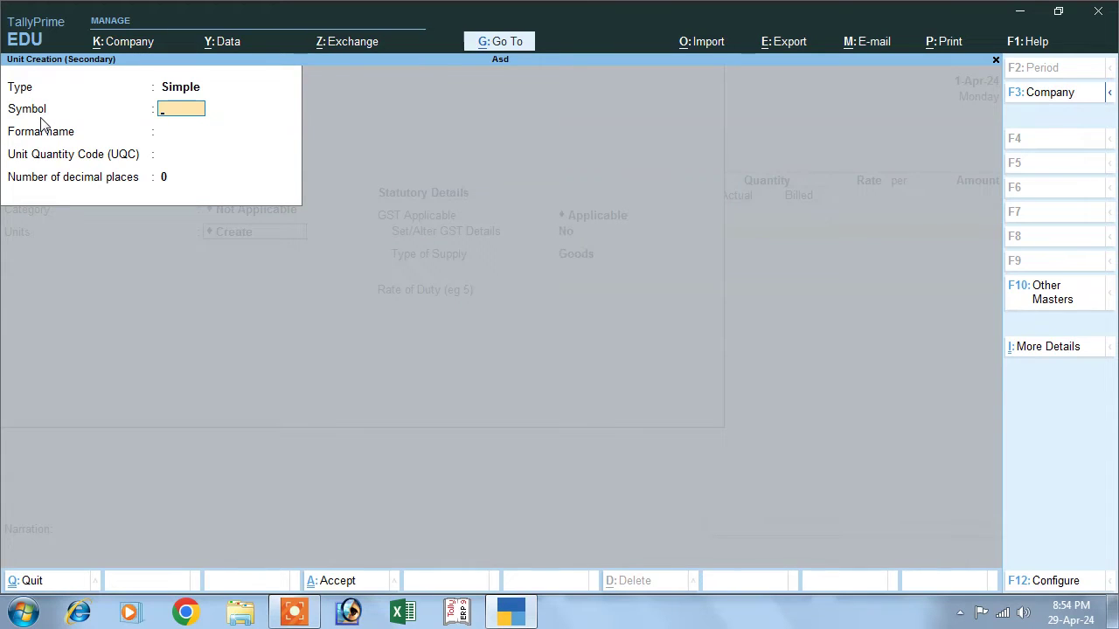
type("pcs")
key("Return")
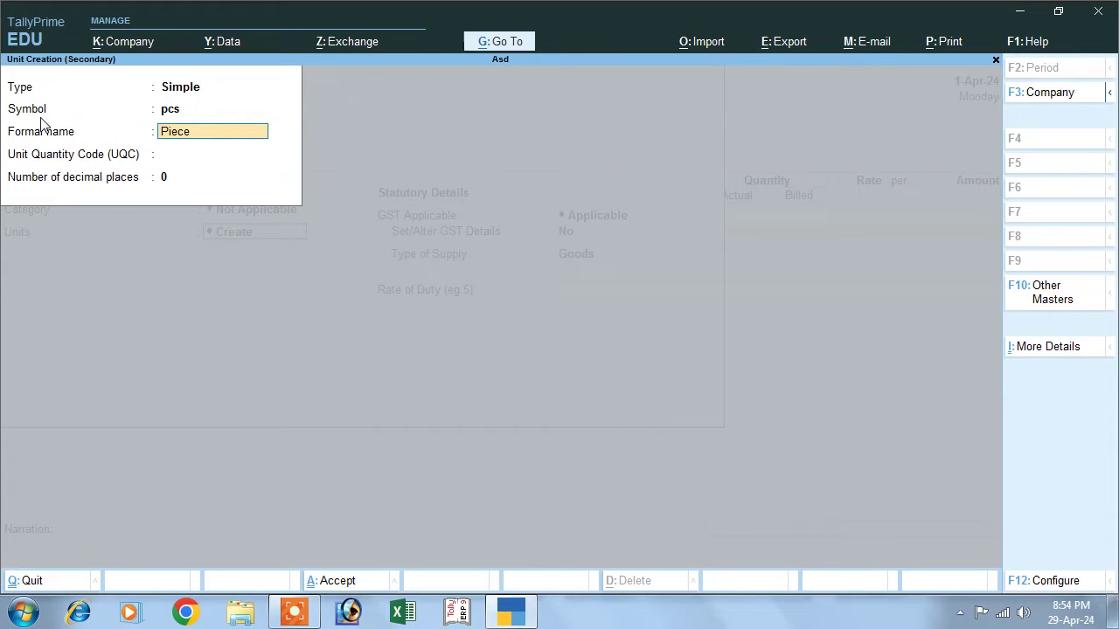
key("Return")
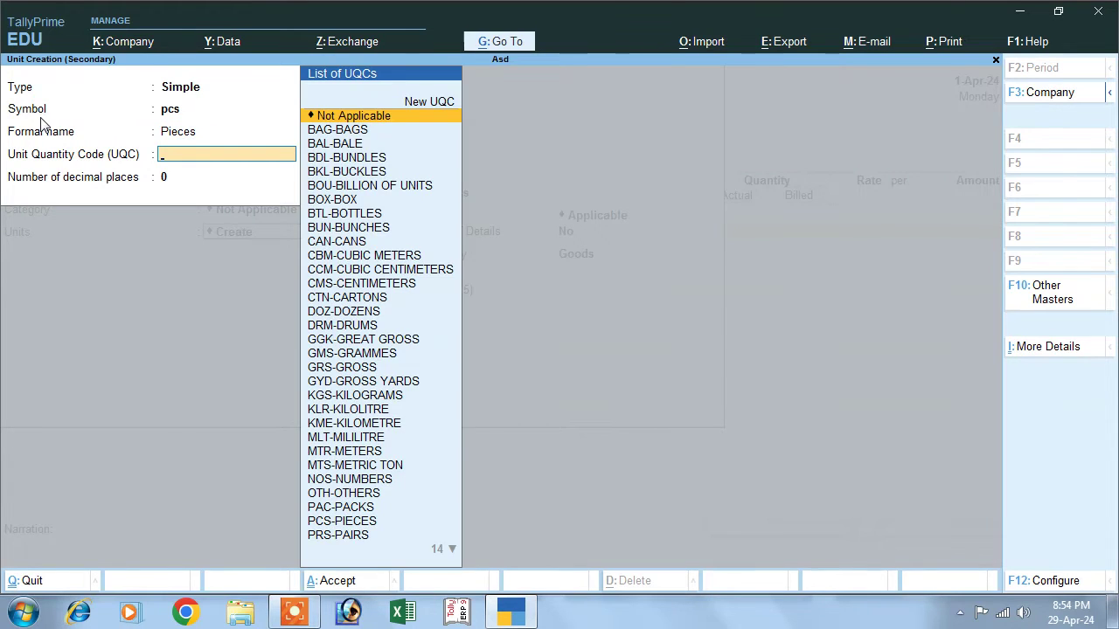
type("pc")
key("Return")
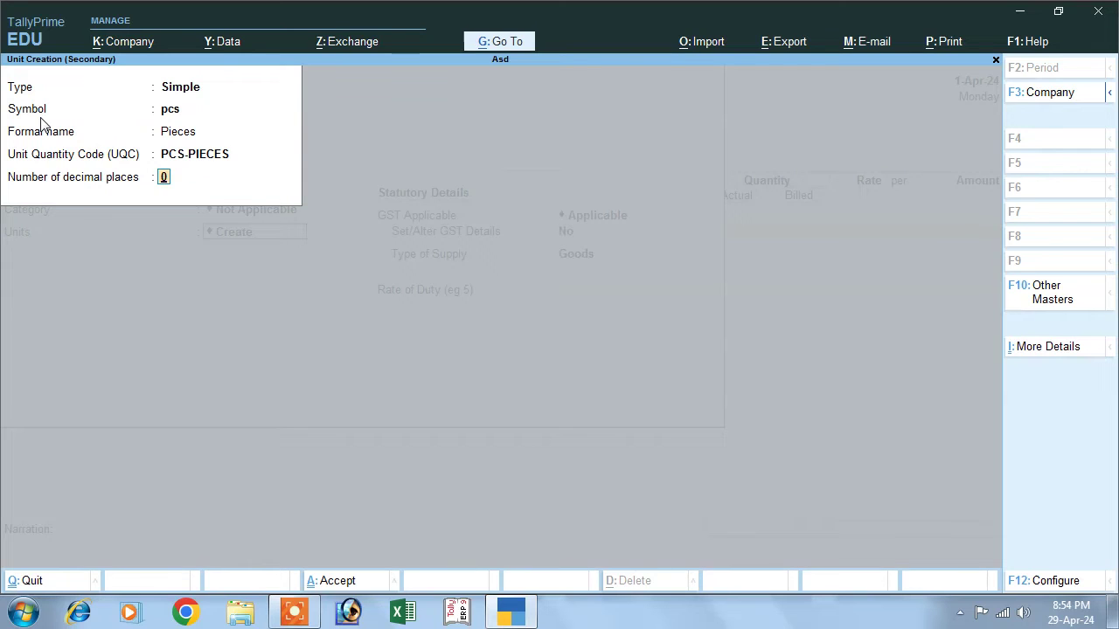
key("Return")
key("Return")
Keep the stock item's default additional and statutory details and save it into the voucher line.
key("Return")
key("Return")
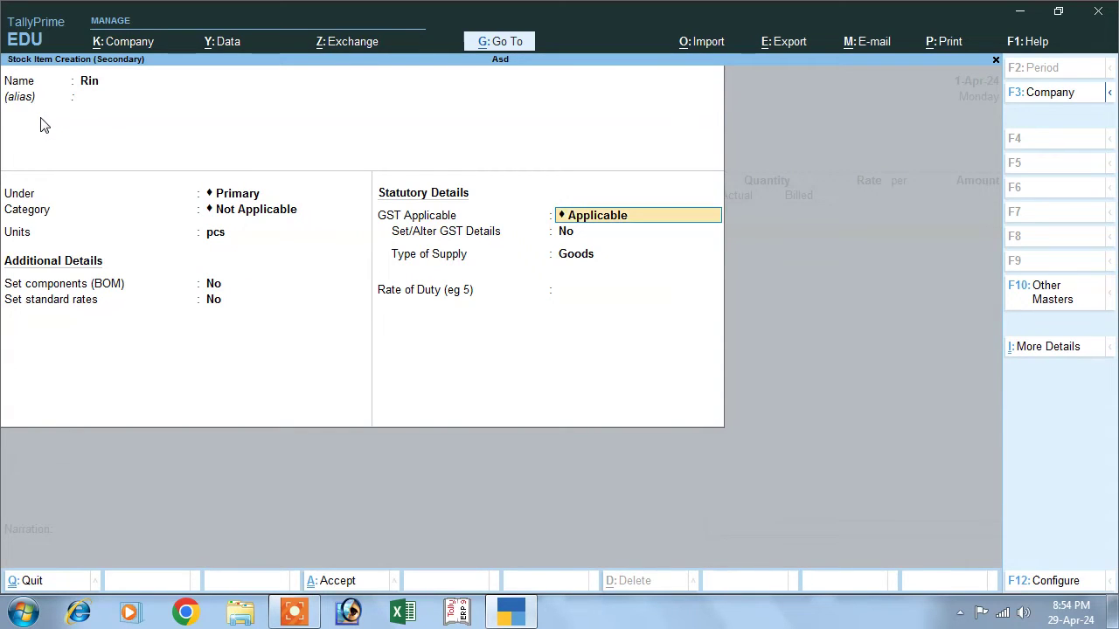
key("Return")
key("Return")
key("Return")
key("Return")
key("Return")
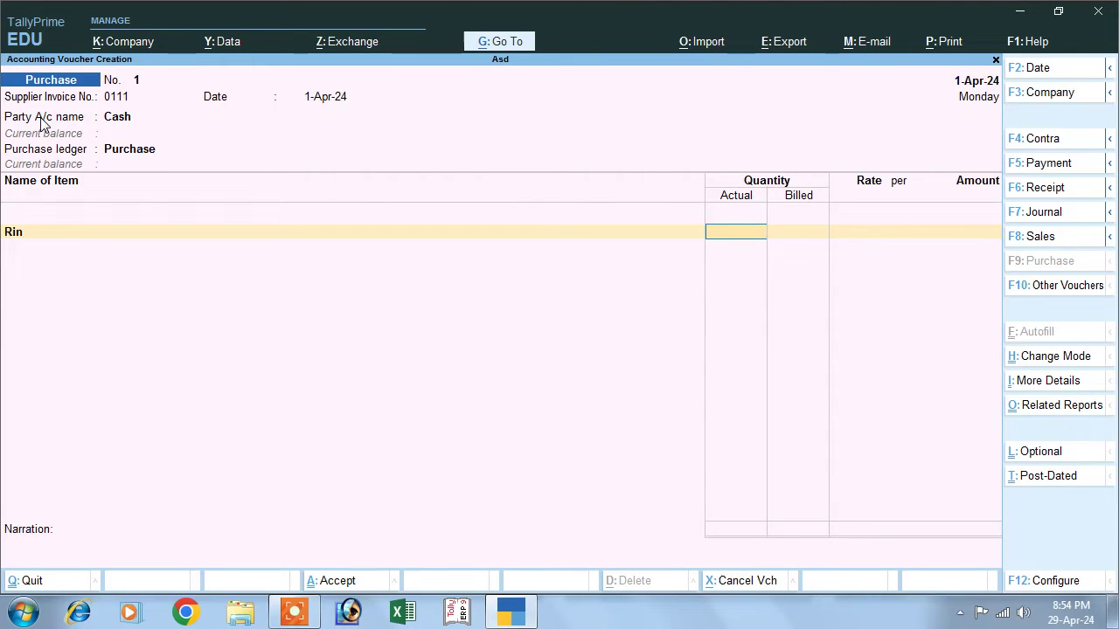
Enter an actual quantity of 2 pcs, a billed quantity of 1 pcs and a rate of 20 for Rin.
type("2")
key("Return")
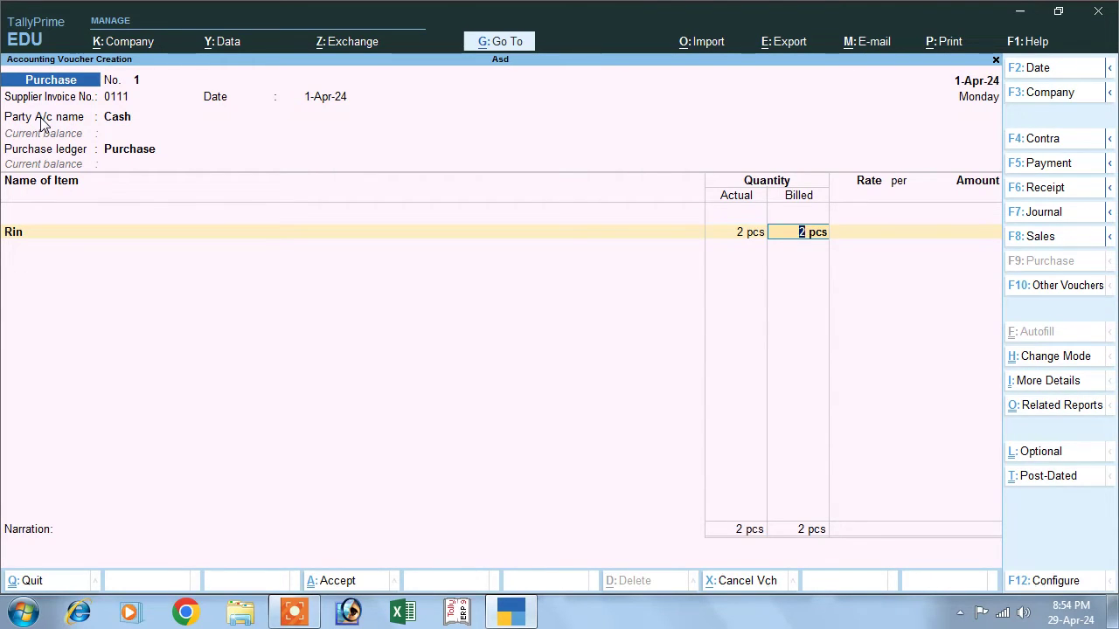
type("1")
key("Return")
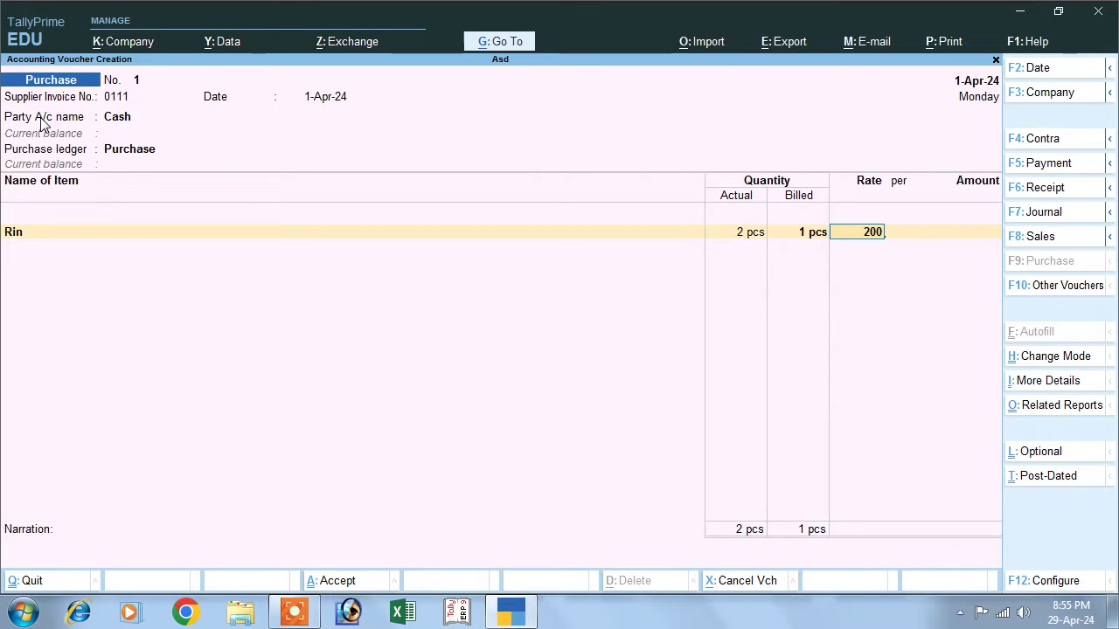
type("20")
key("Return")
key("Return")
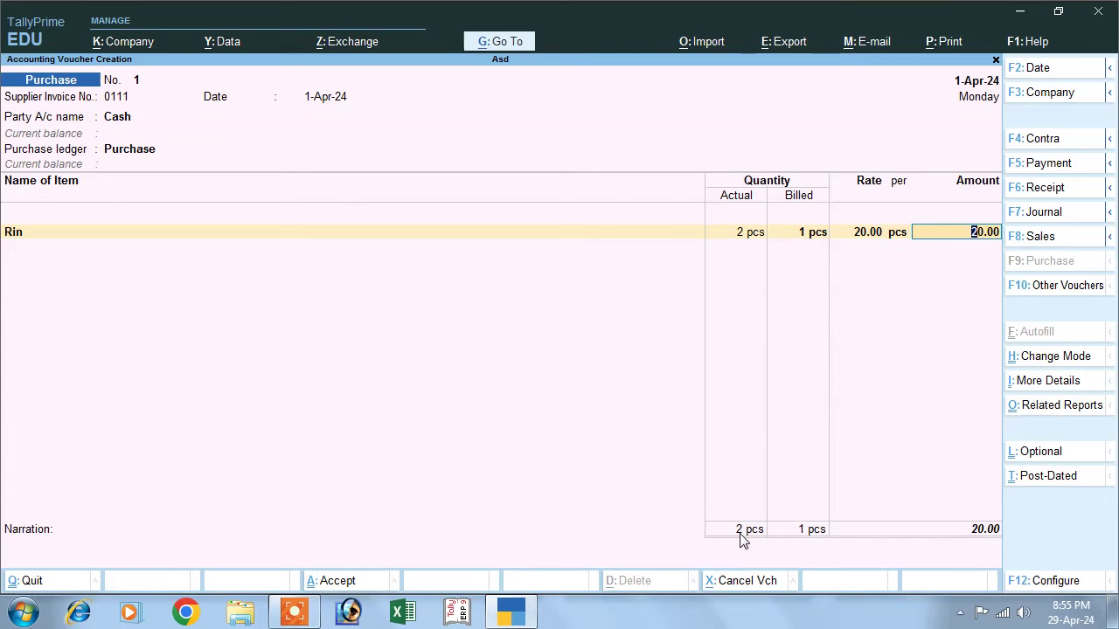
Change Rin's actual quantity to 12 pcs and billed quantity to 10 pcs, keeping the rate, and complete the item line.
left_click(745, 235)
type("12")
key("Return")
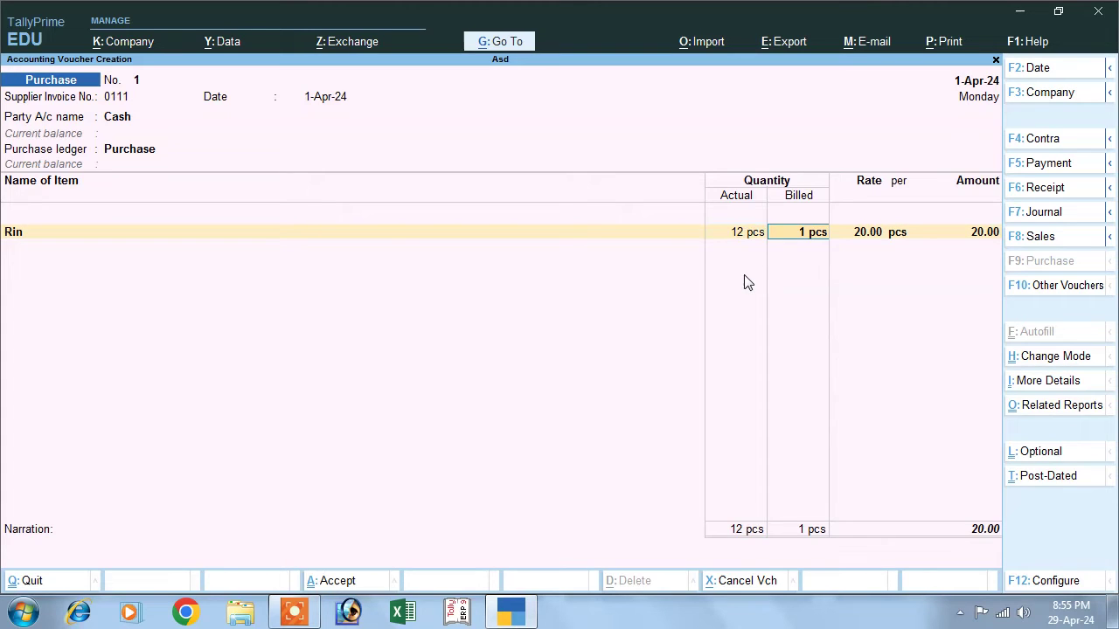
key("Return")
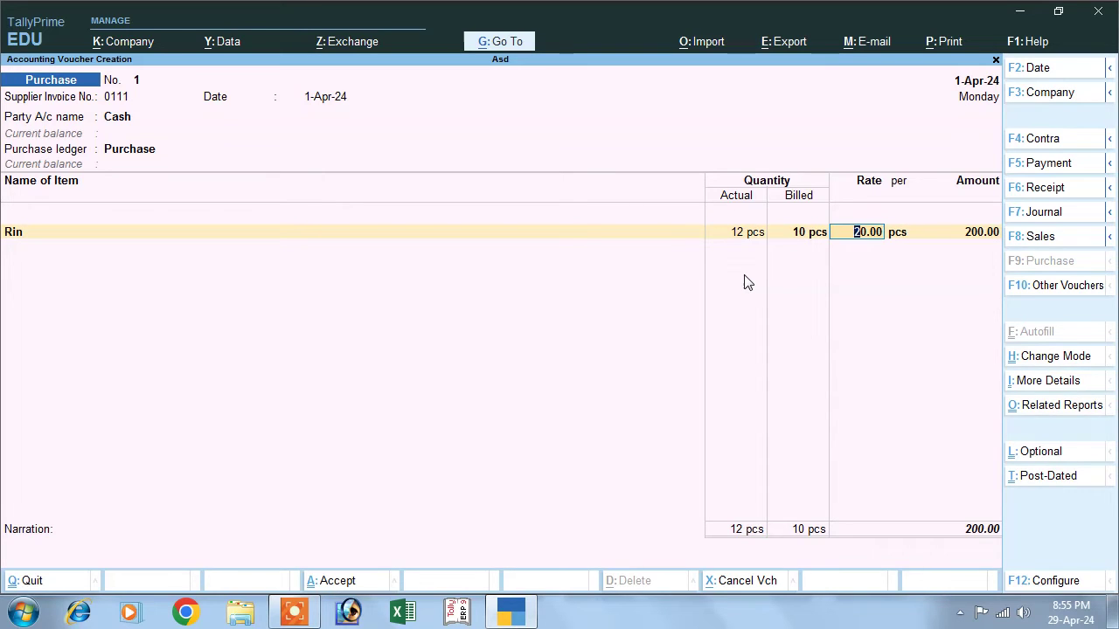
key("Return")
key("Return")
key("Return")
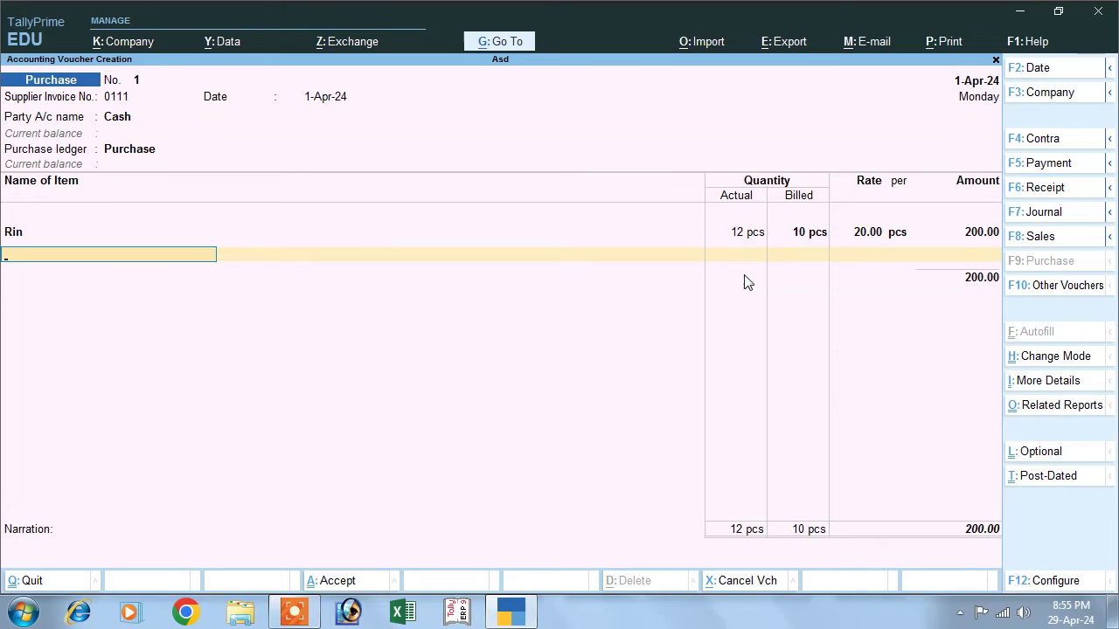
End the item list, leave the narration blank and save the purchase voucher.
key("Return")
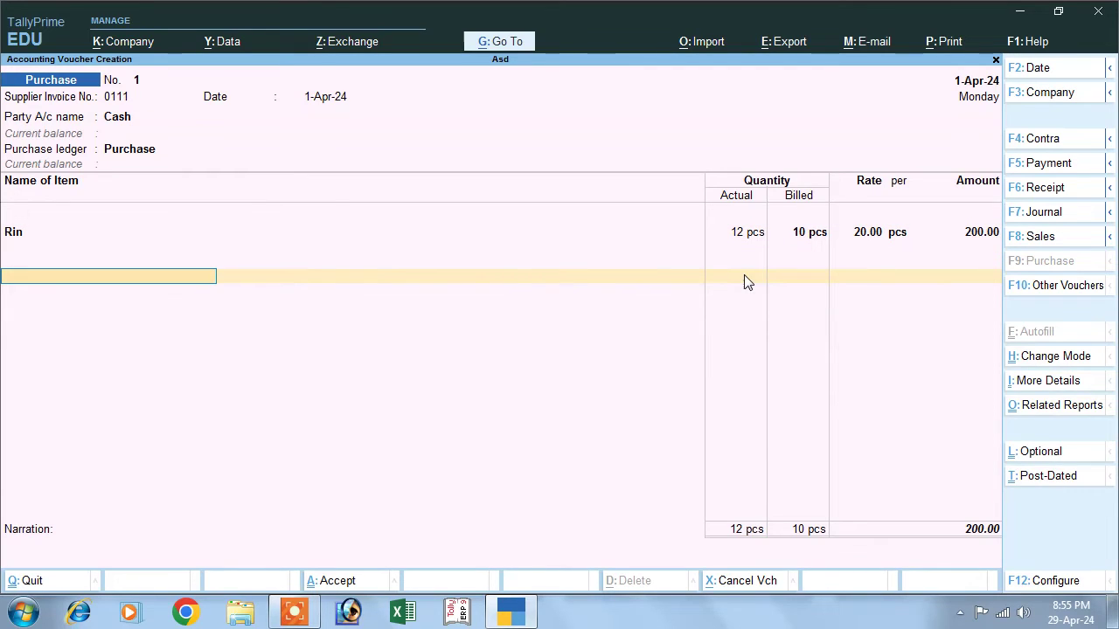
key("Return")
key("Return")
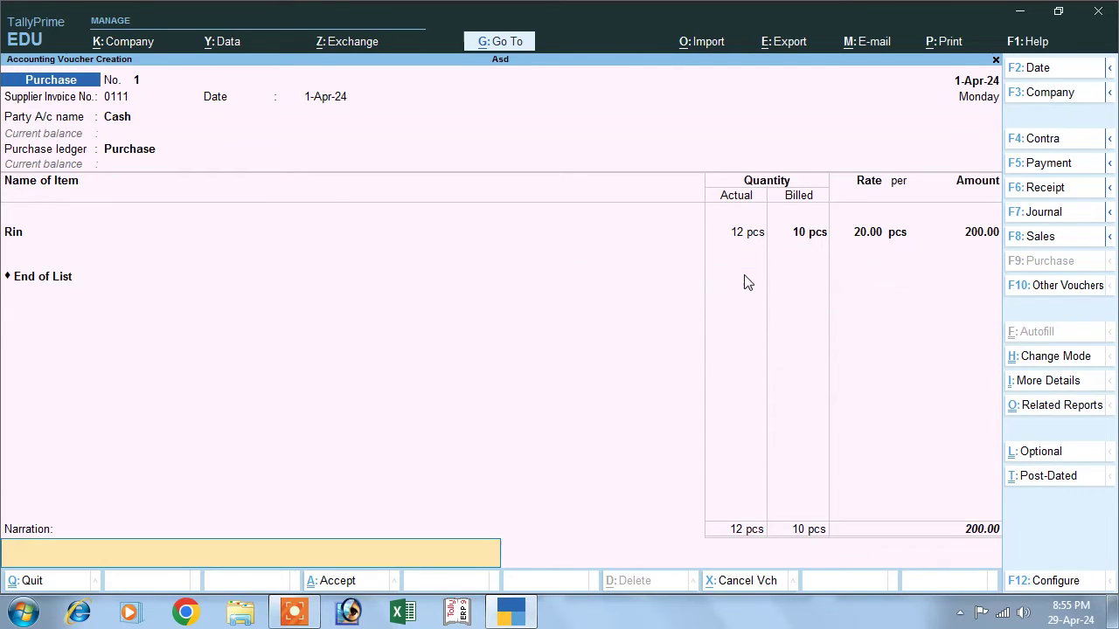
key("Return")
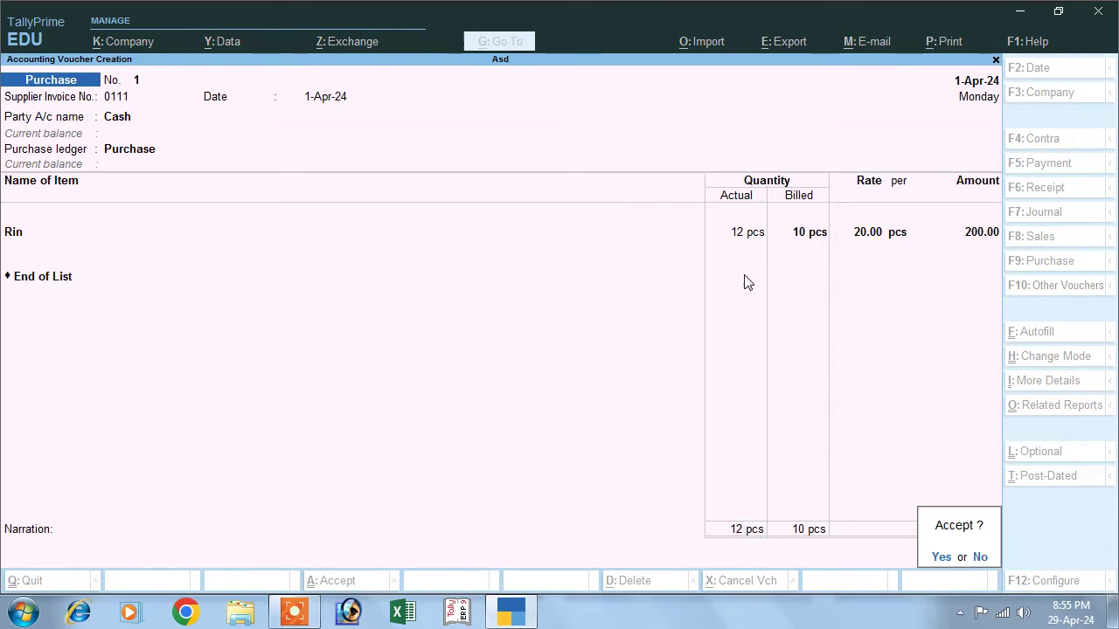
key("Return")
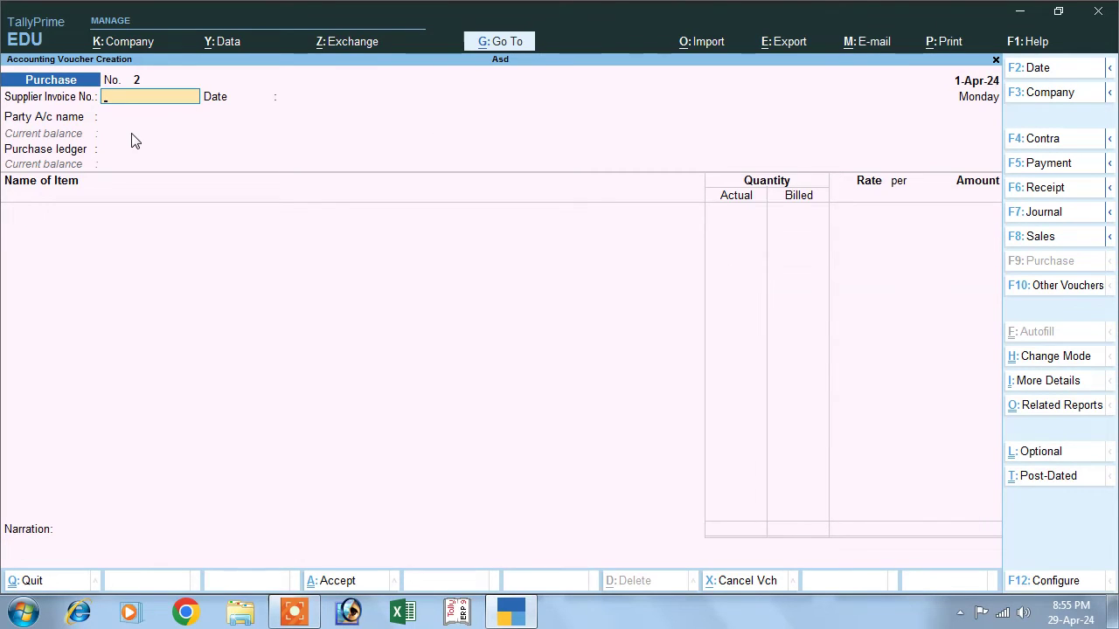
Start a sales voucher with Cash as the party account and leave all dispatch details blank.
left_click(1025, 241)
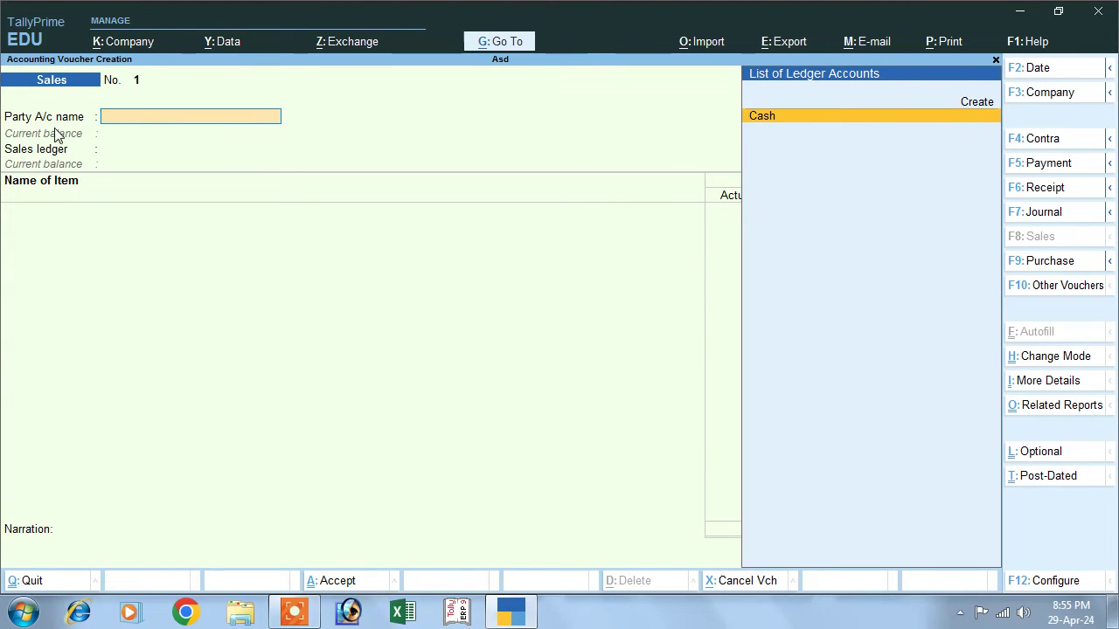
left_click(772, 122)
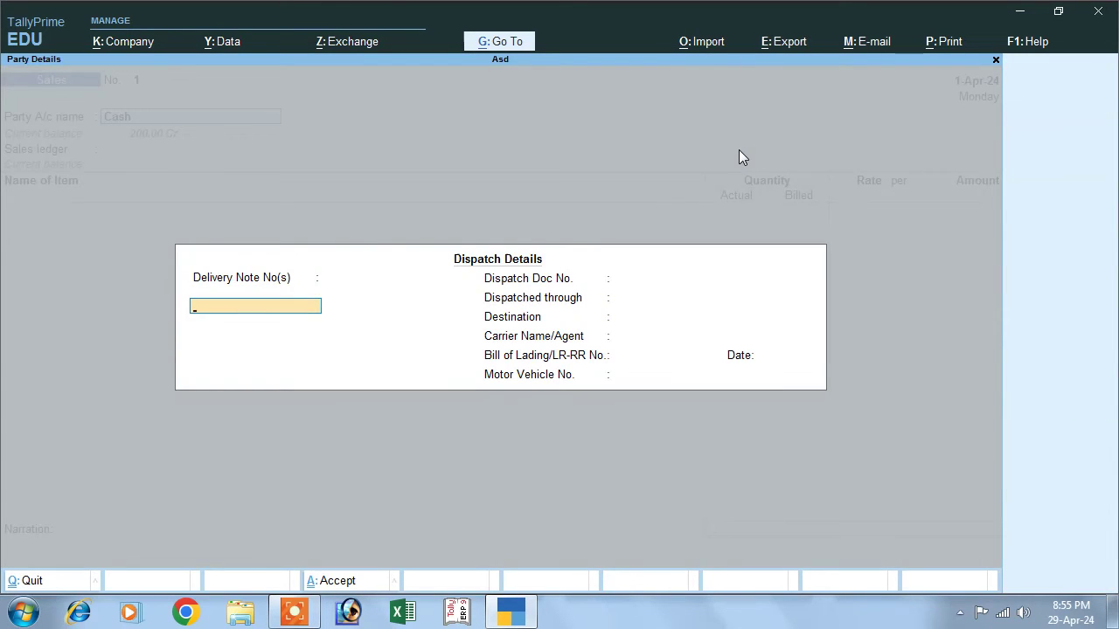
key("Return")
key("Return")
key("Return")
key("Return")
key("Return")
key("Return")
key("Return")
key("Return")
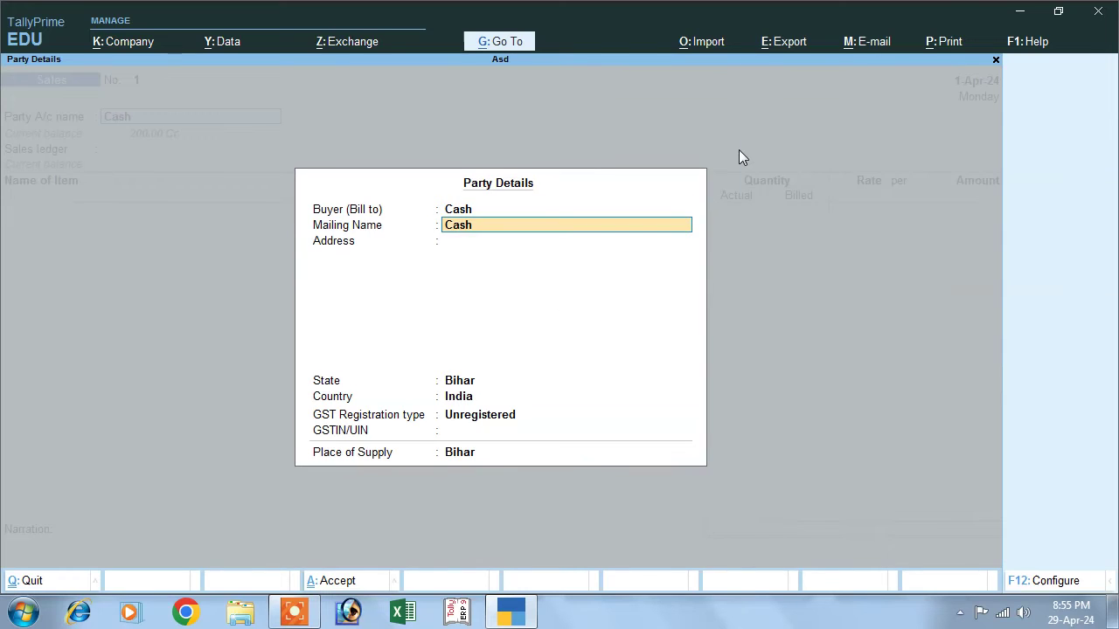
Keep the default party details for the Cash sale.
key("Return")
key("Return")
key("Return")
key("Return")
key("Return")
key("Return")
key("Return")
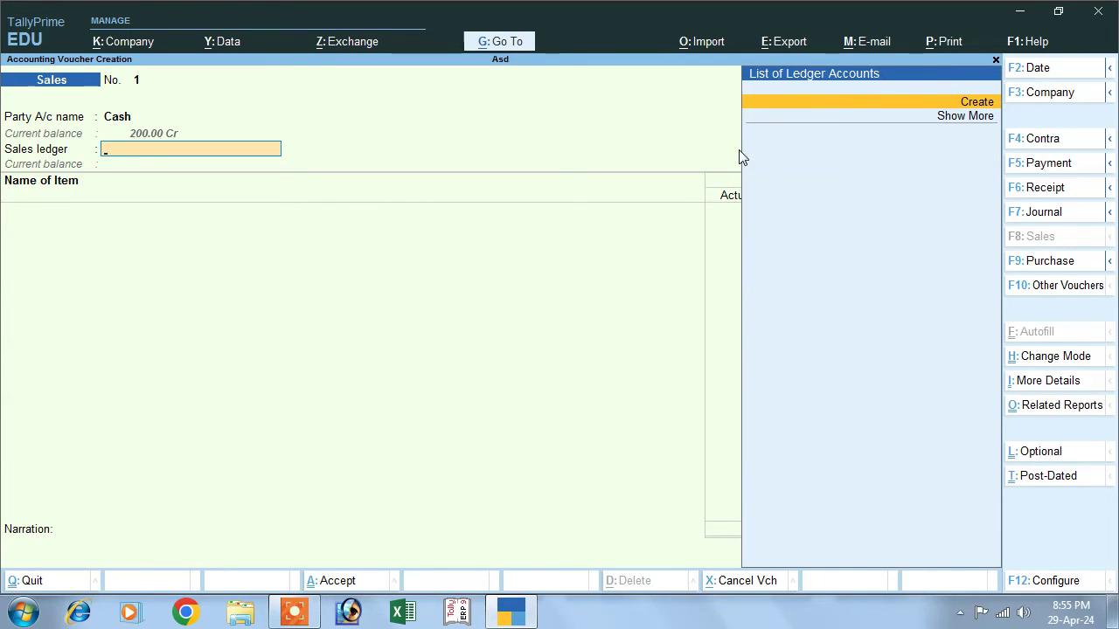
Create a ledger named Sales under Sales Accounts with ledger type Not Applicable, GST Applicable and type of supply Goods.
key("Return")
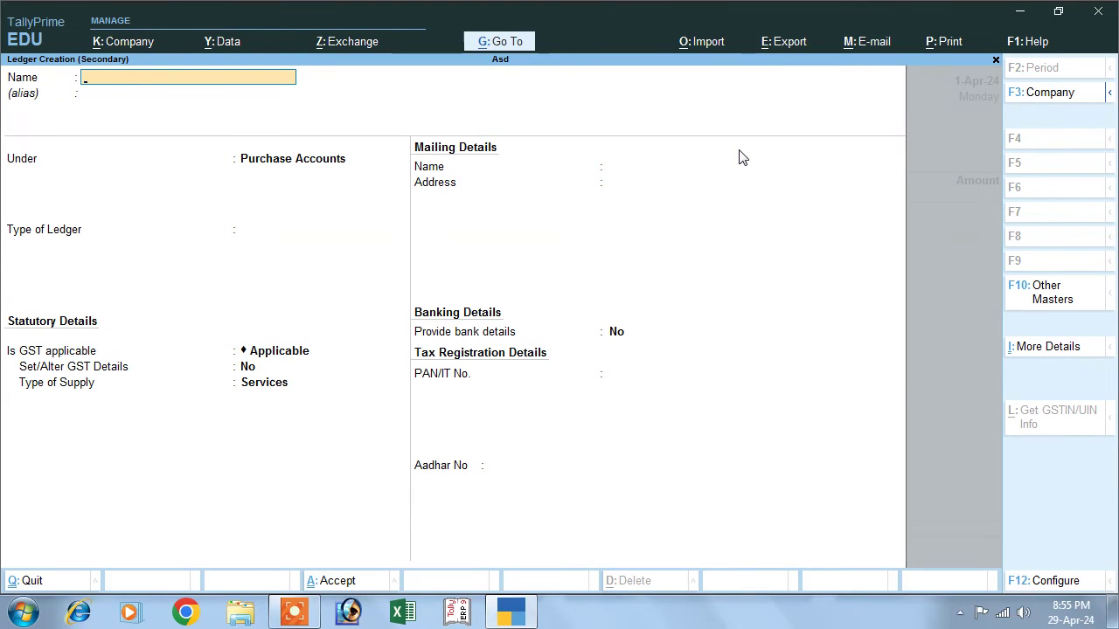
key("Return")
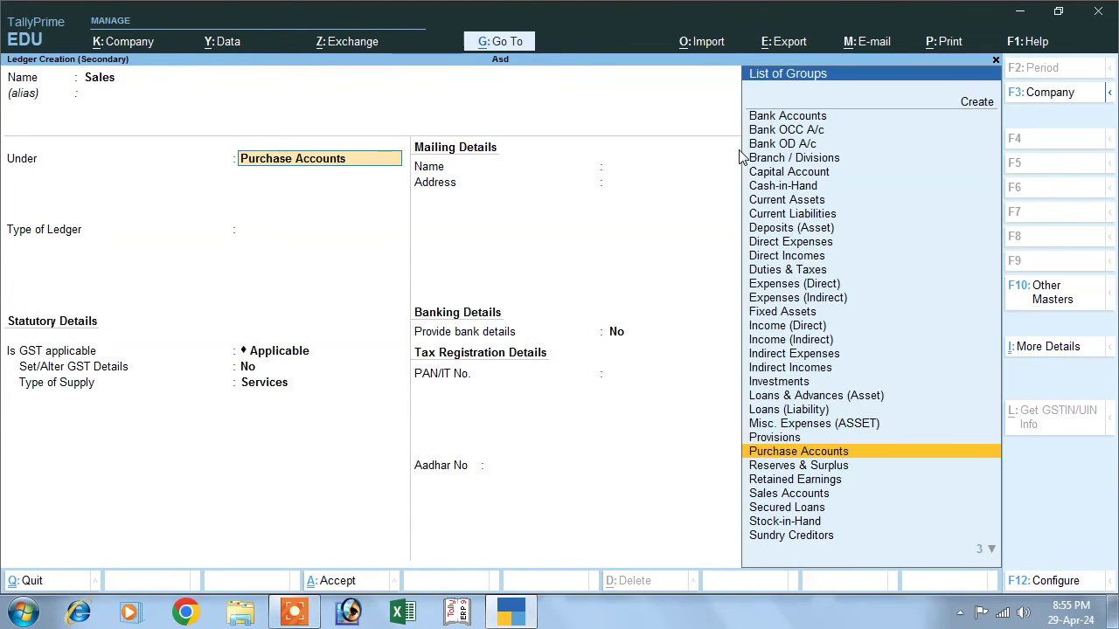
type("Sal")
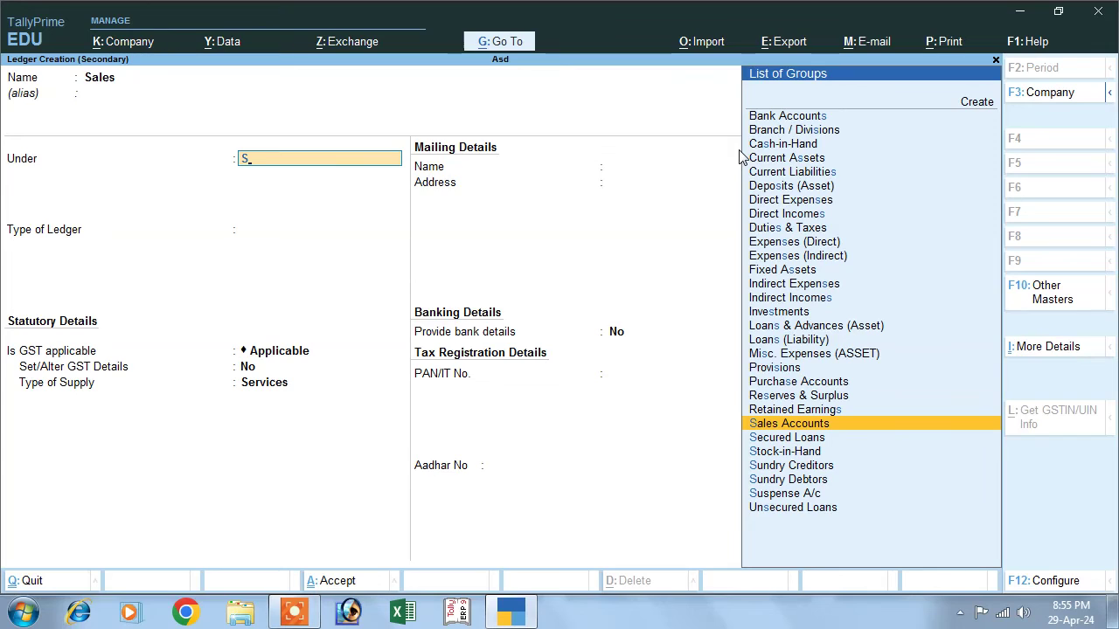
key("Return")
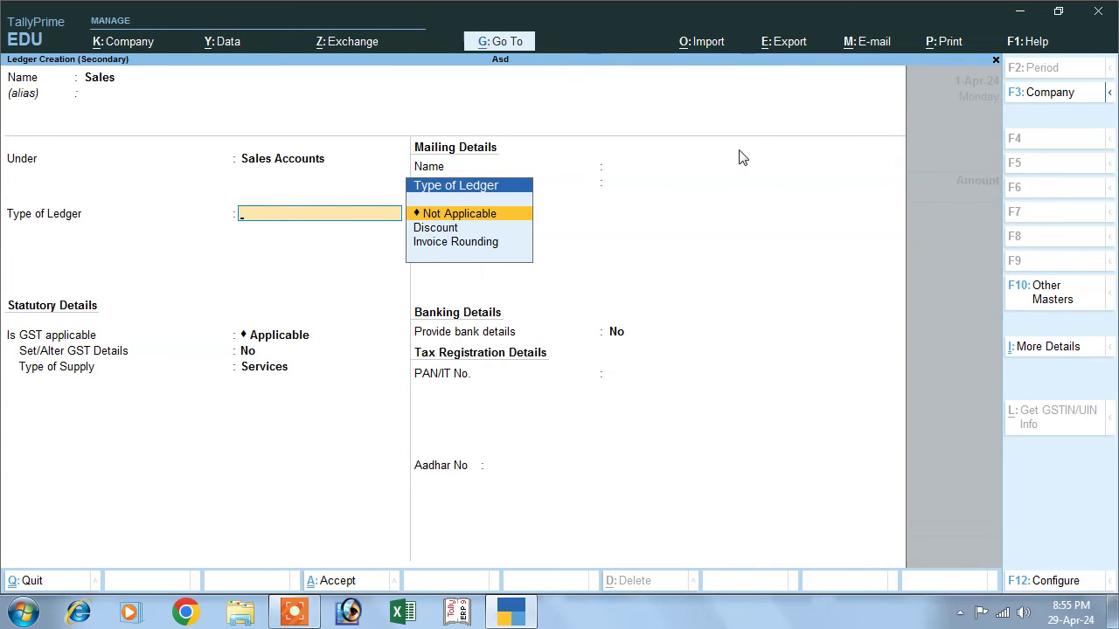
key("Return")
key("Return")
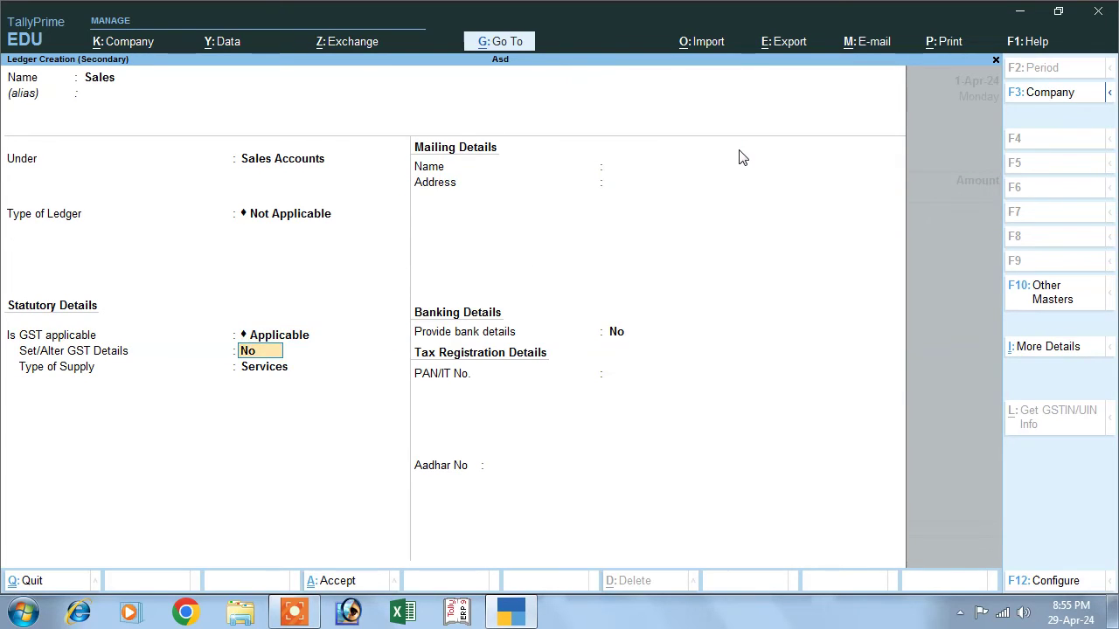
key("Return")
key("Up")
key("Return")
key("Return")
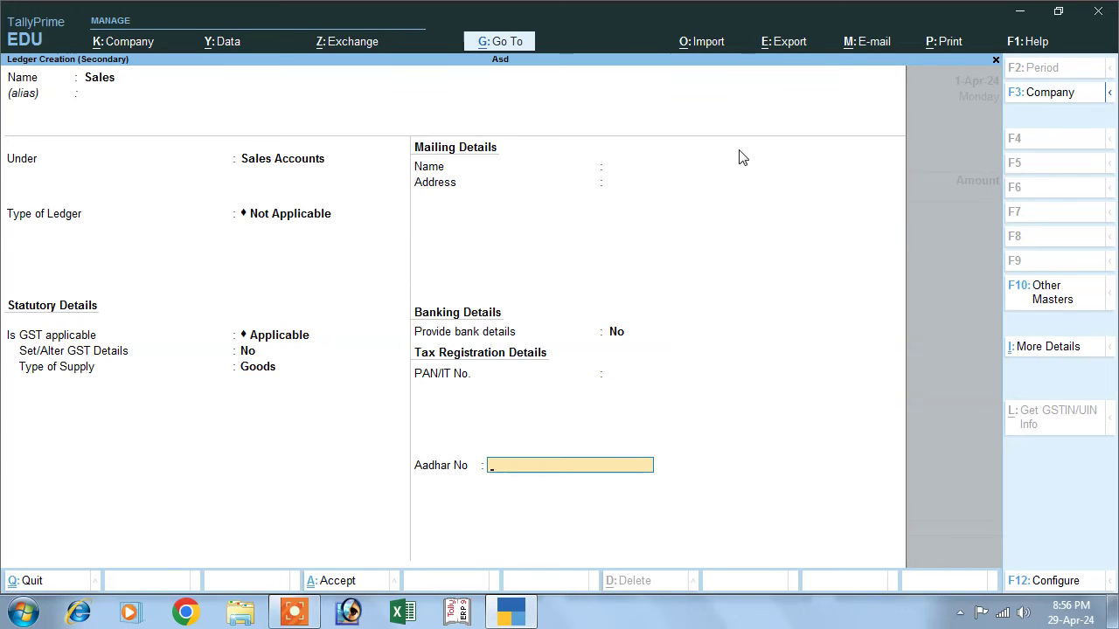
key("Return")
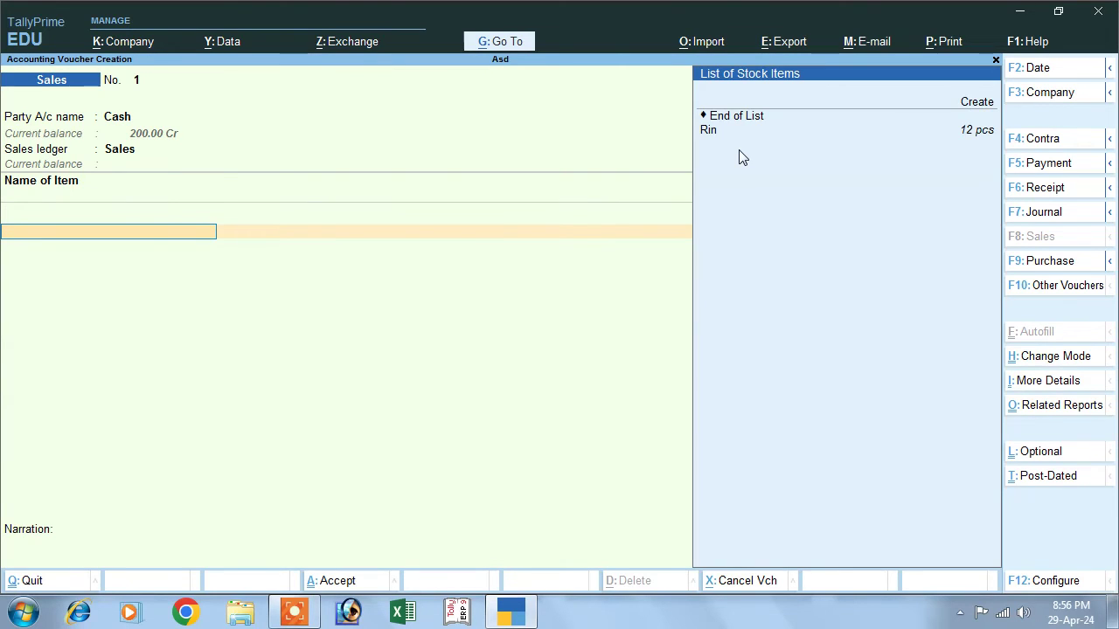
Add Rin to the sales voucher with an actual quantity of 12 pcs, a billed quantity of 10 pcs and a rate of 30.
key("Down")
key("Return")
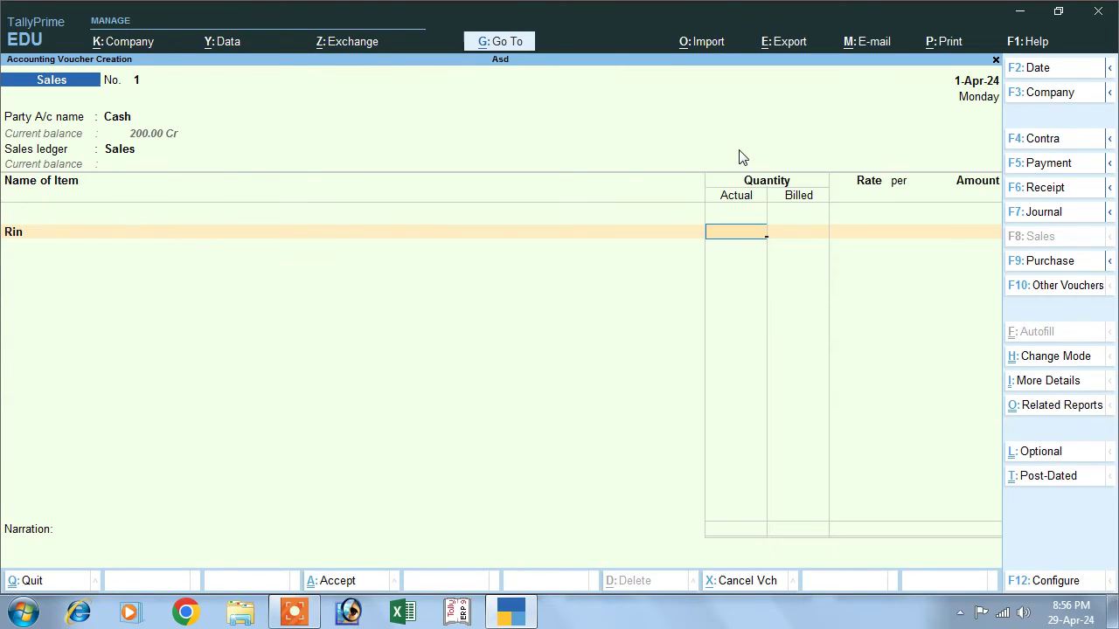
type("12")
key("Return")
type("10")
key("Return")
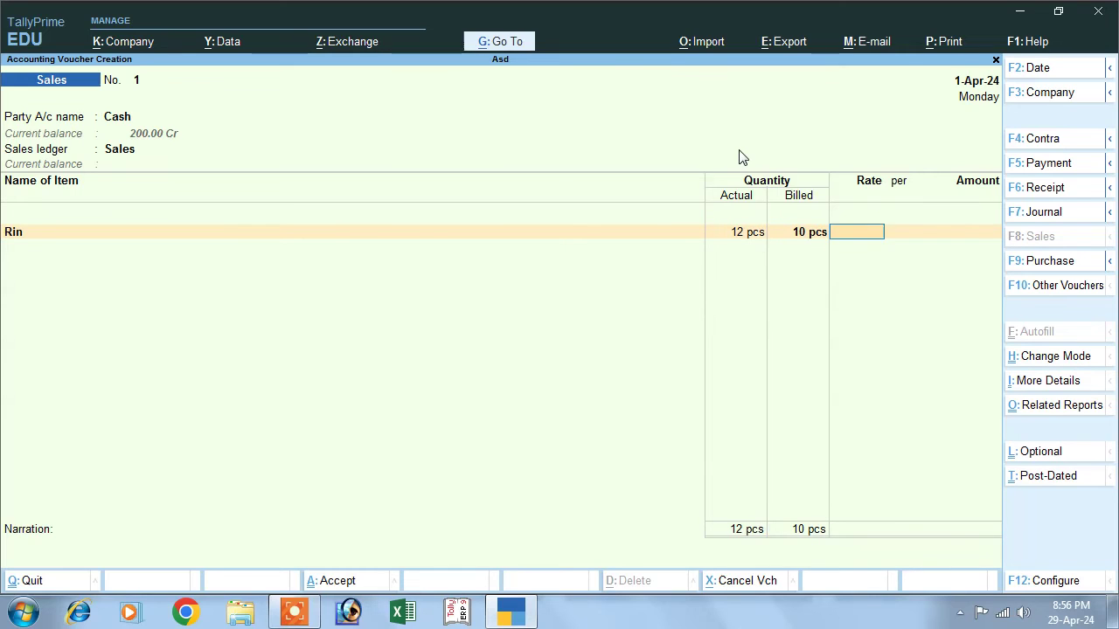
type("30")
key("Return")
key("Return")
key("Return")
End the item list, leave the narration blank and save the sales voucher.
key("Return")
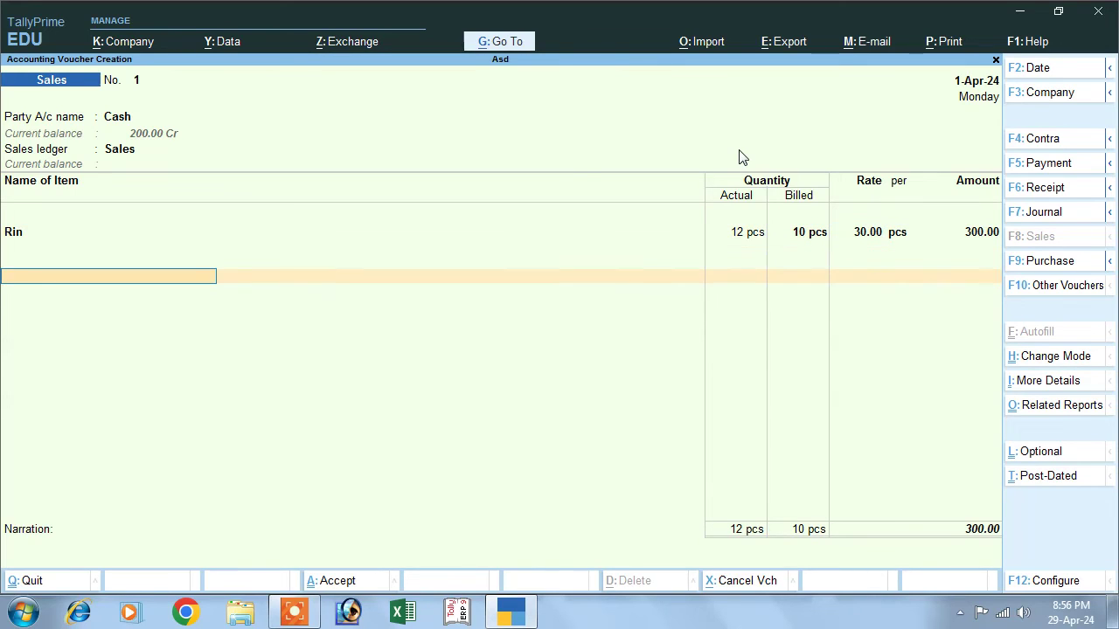
key("Return")
key("Return")
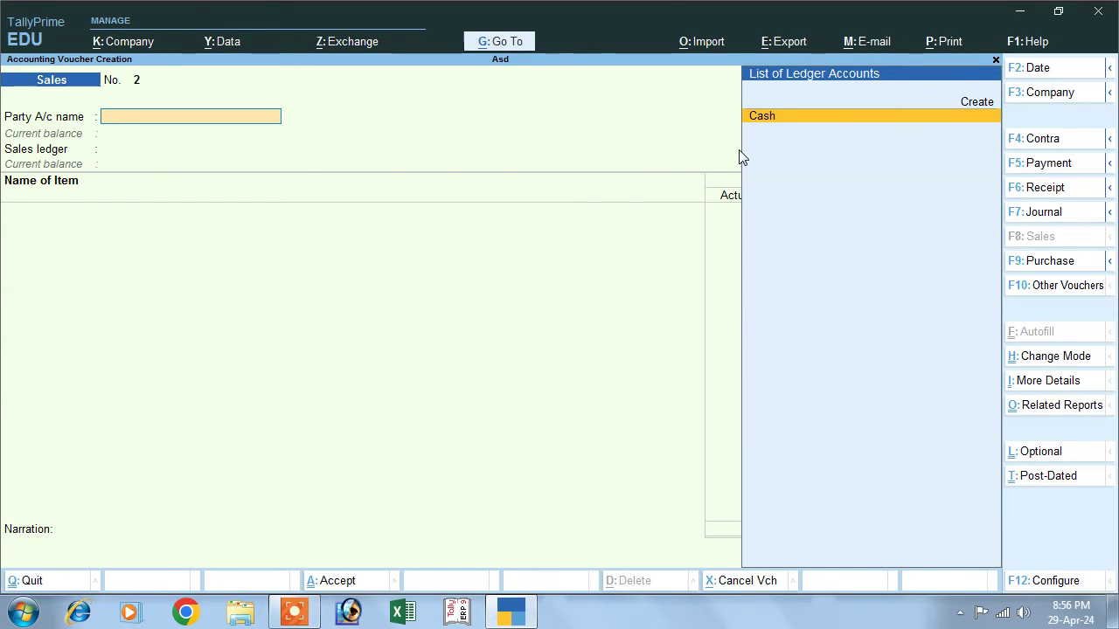
Set the company feature for separate Actual and Billed Quantity columns in invoices to No and save the features.
key("F11")
key("Down")
key("Down")
key("Down")
key("Down")
key("Down")
key("Down")
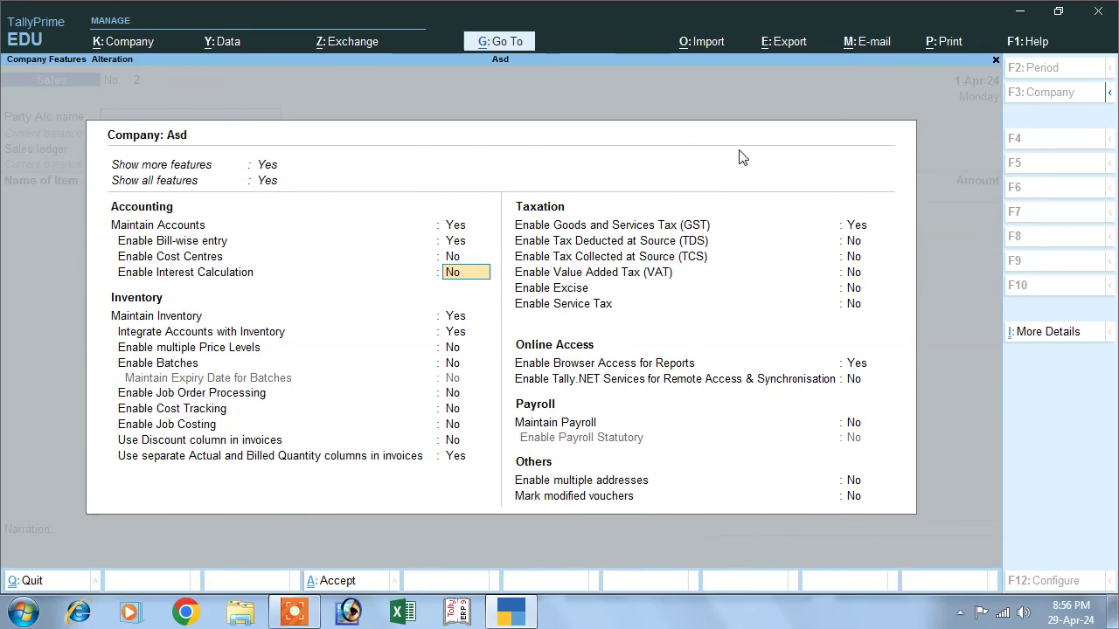
key("Down")
key("Down")
key("Down")
key("Down")
key("Down")
key("Down")
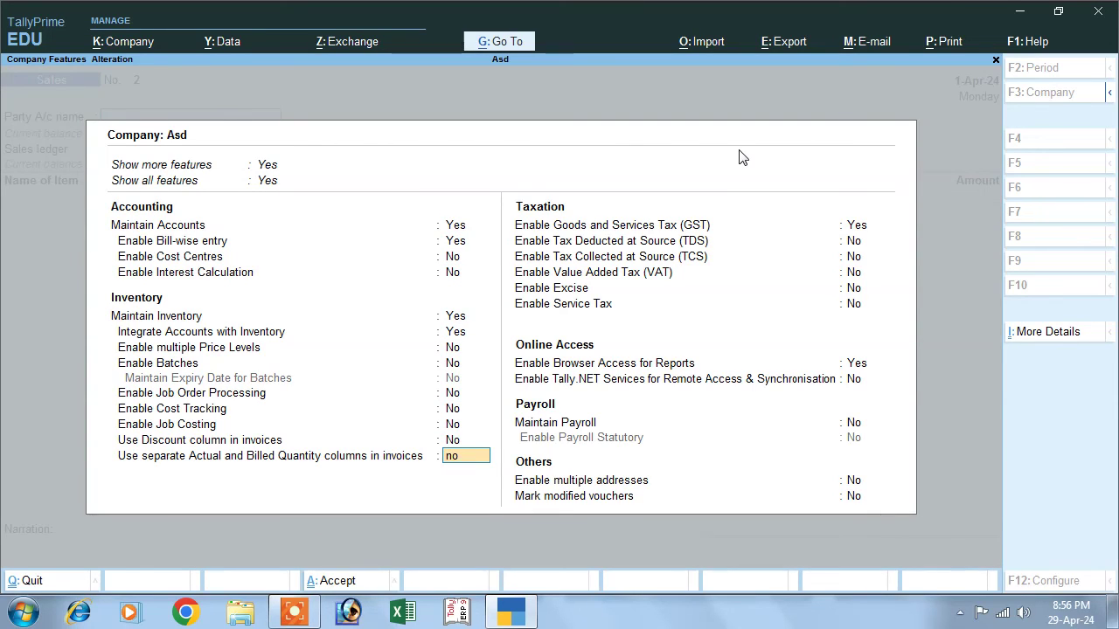
key("ctrl+a")
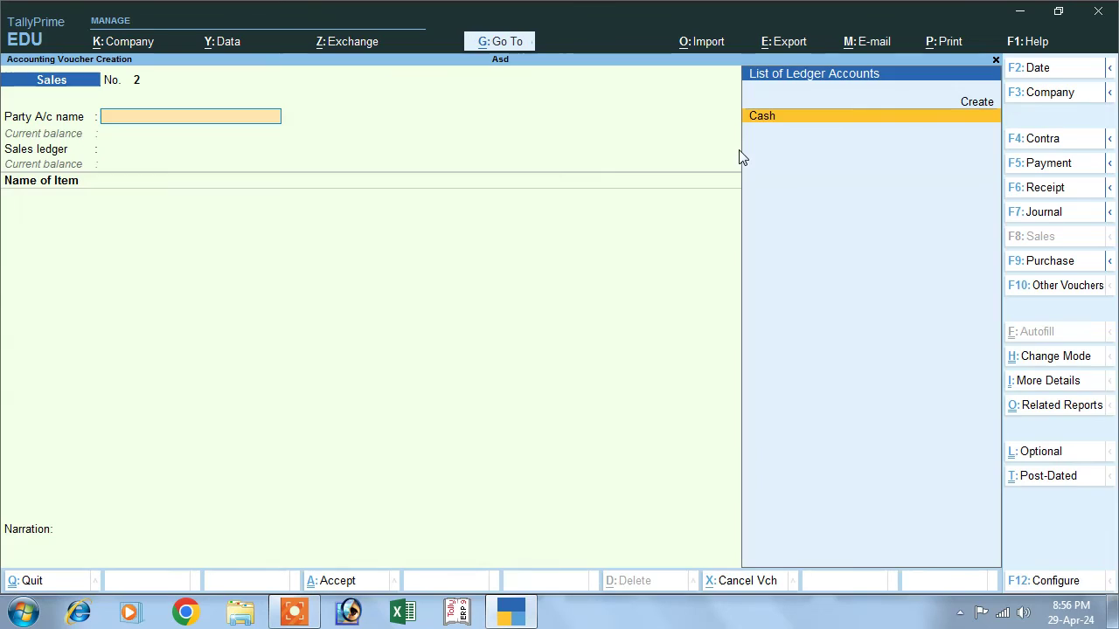
Select Cash as the party of a second sales voucher and leave the dispatch details blank.
left_click(371, 295)
key("Return")
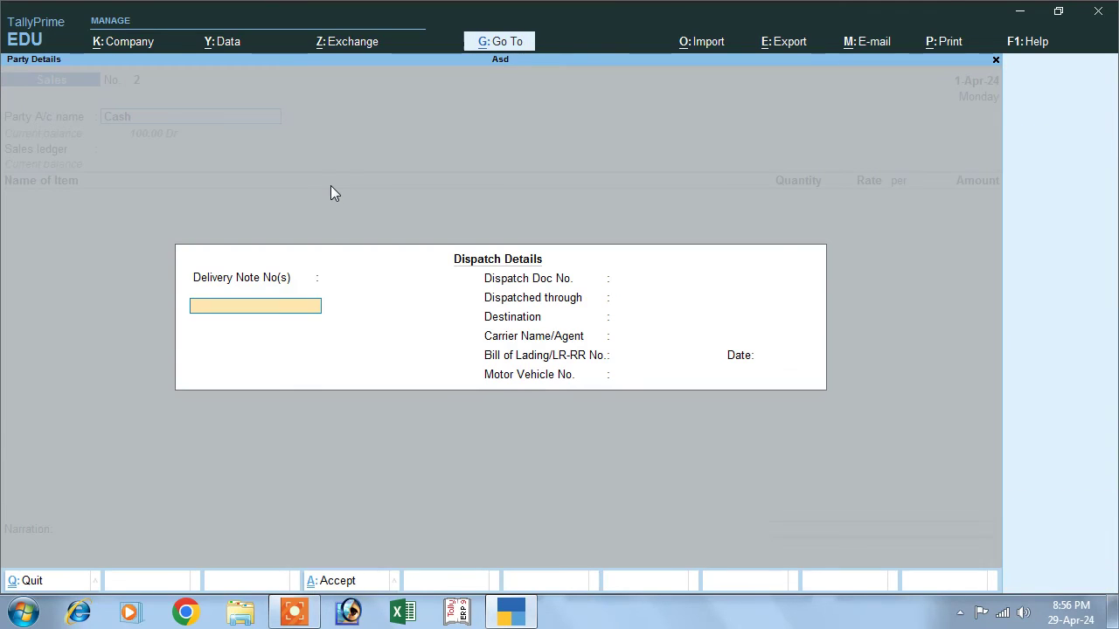
key("Return")
key("Return")
key("Return")
key("Return")
key("Return")
key("Return")
key("Return")
key("Return")
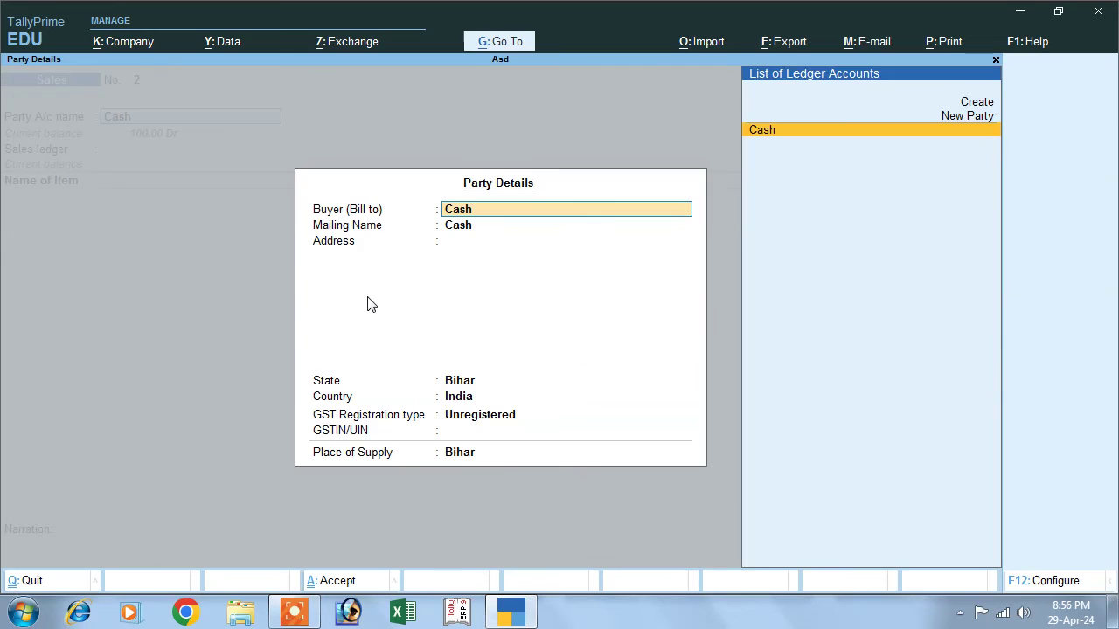
Keep the second sale's default party details and choose Sales as its sales ledger.
key("Return")
key("Return")
key("Return")
key("Return")
key("Return")
key("Return")
key("Return")
key("Return")
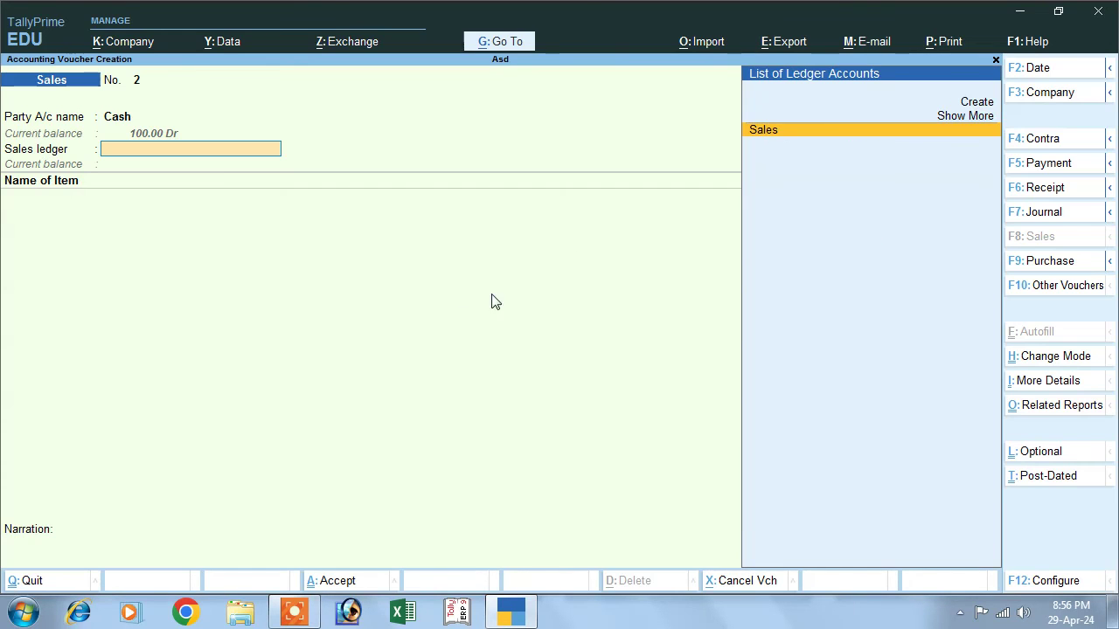
key("Return")
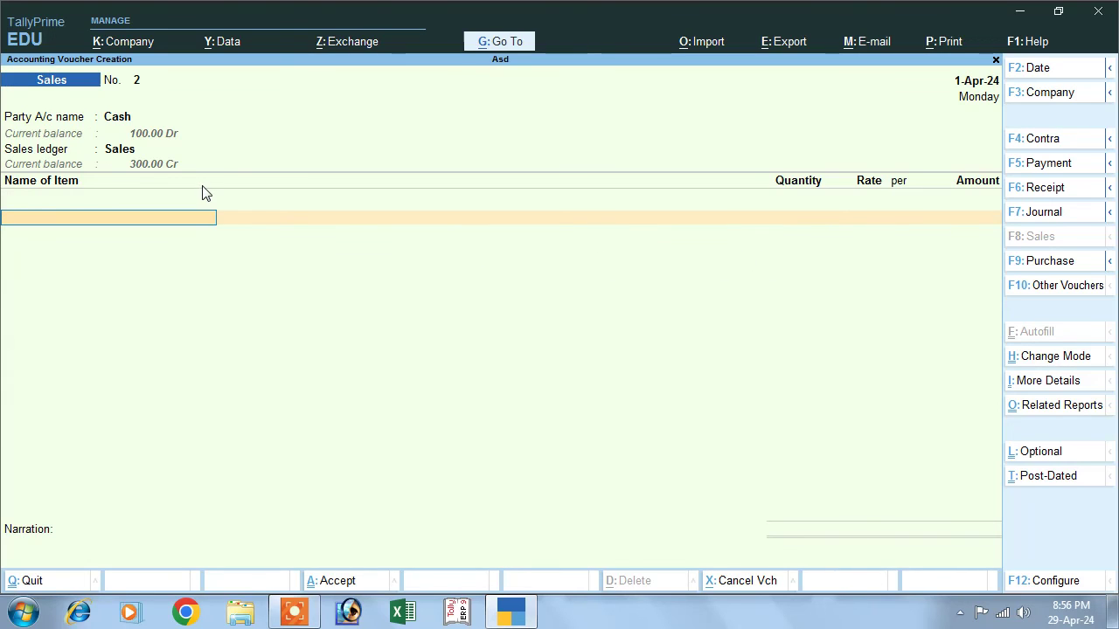
Switch the open voucher to Purchase to check its quantity column, and return to the Gateway of Tally without saving.
left_click(1016, 264)
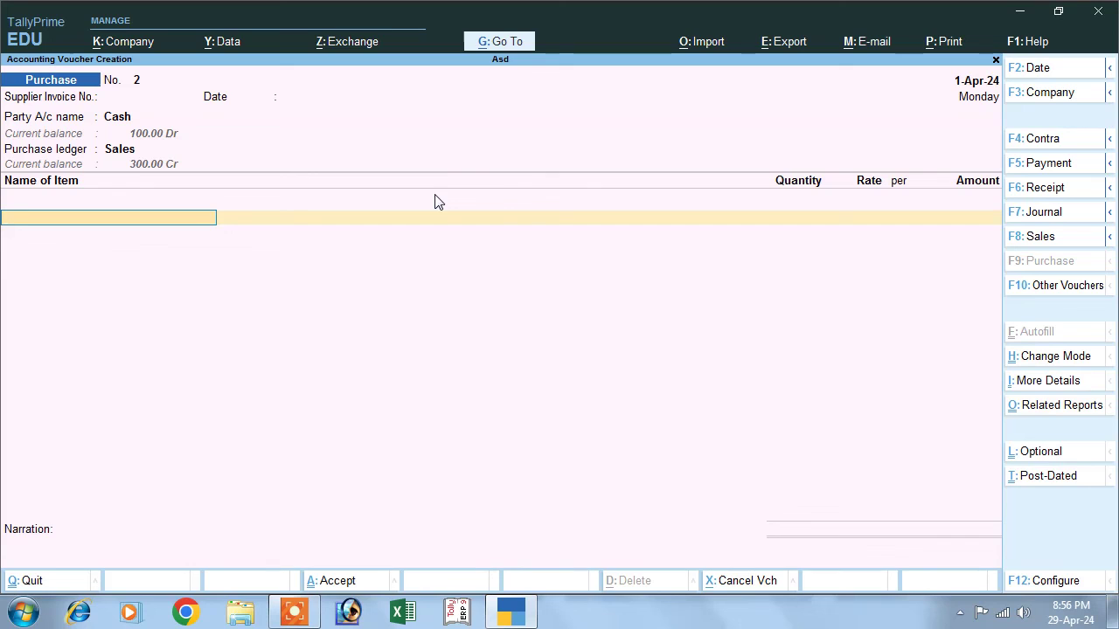
key("Escape")
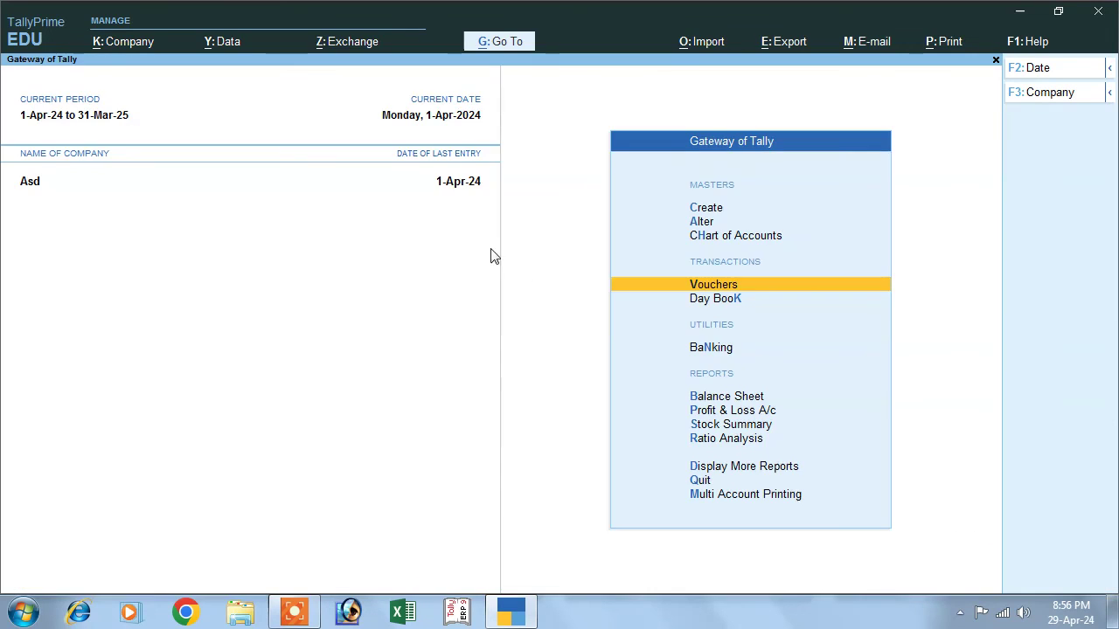
key("Up")
key("Up")
key("Up")
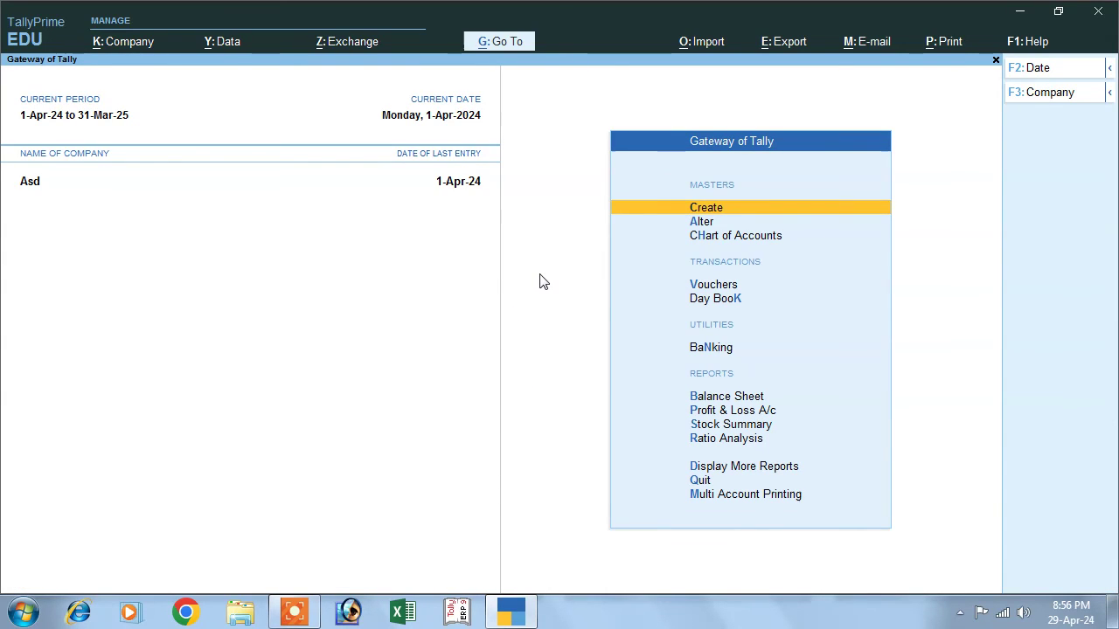